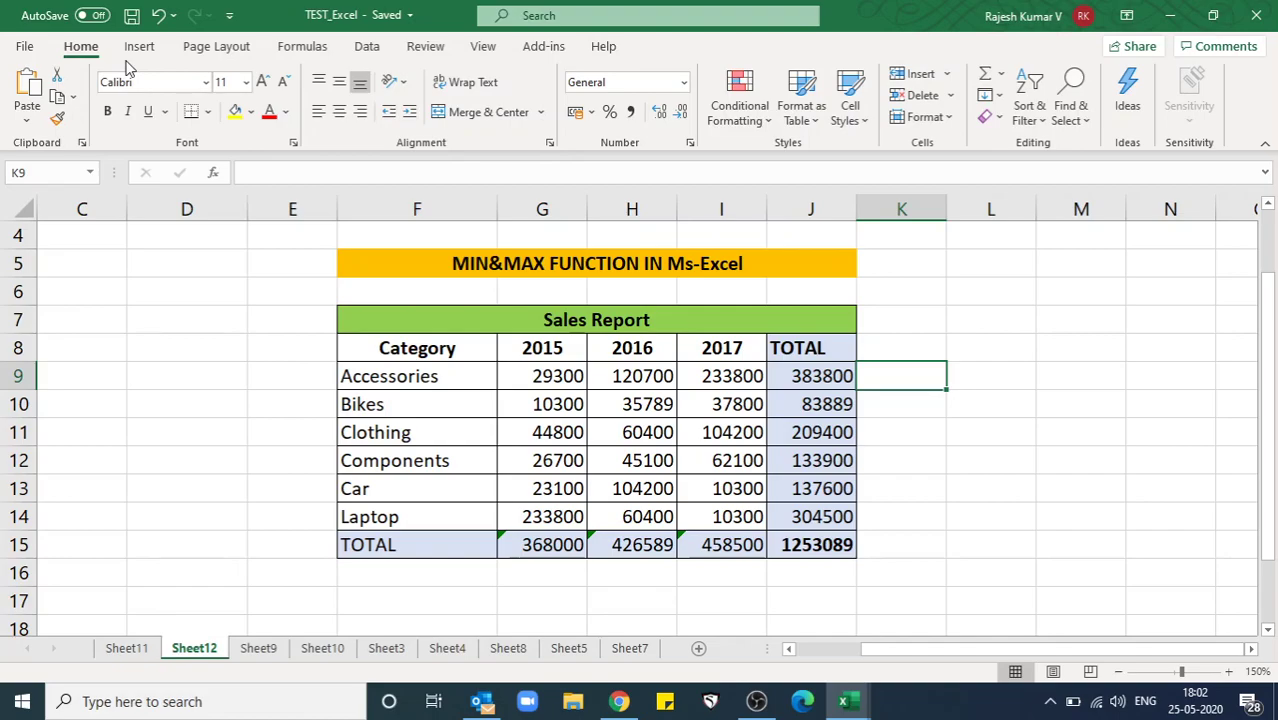
- Enter =MAX(G9:I9) in K9 with AutoSum Max to get the Accessories maximum, 233800
{"action": "left_click", "coordinate": [1003, 78]}
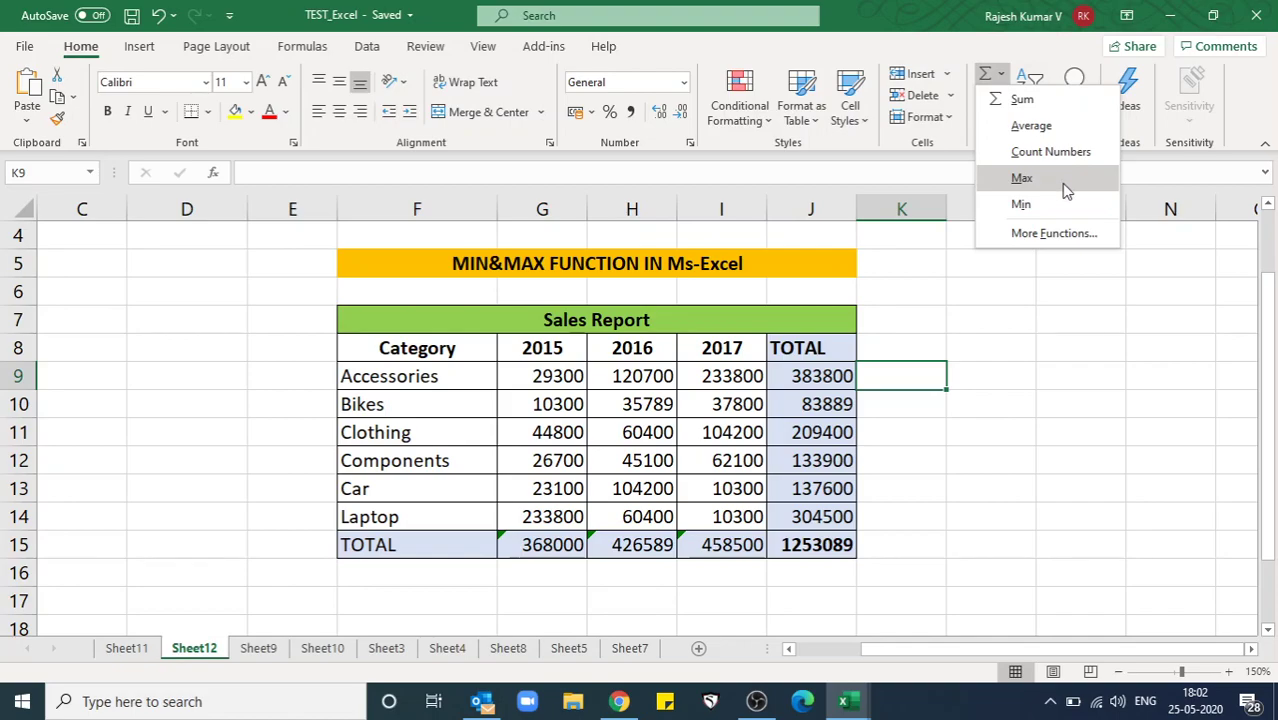
{"action": "left_click", "coordinate": [1022, 178]}
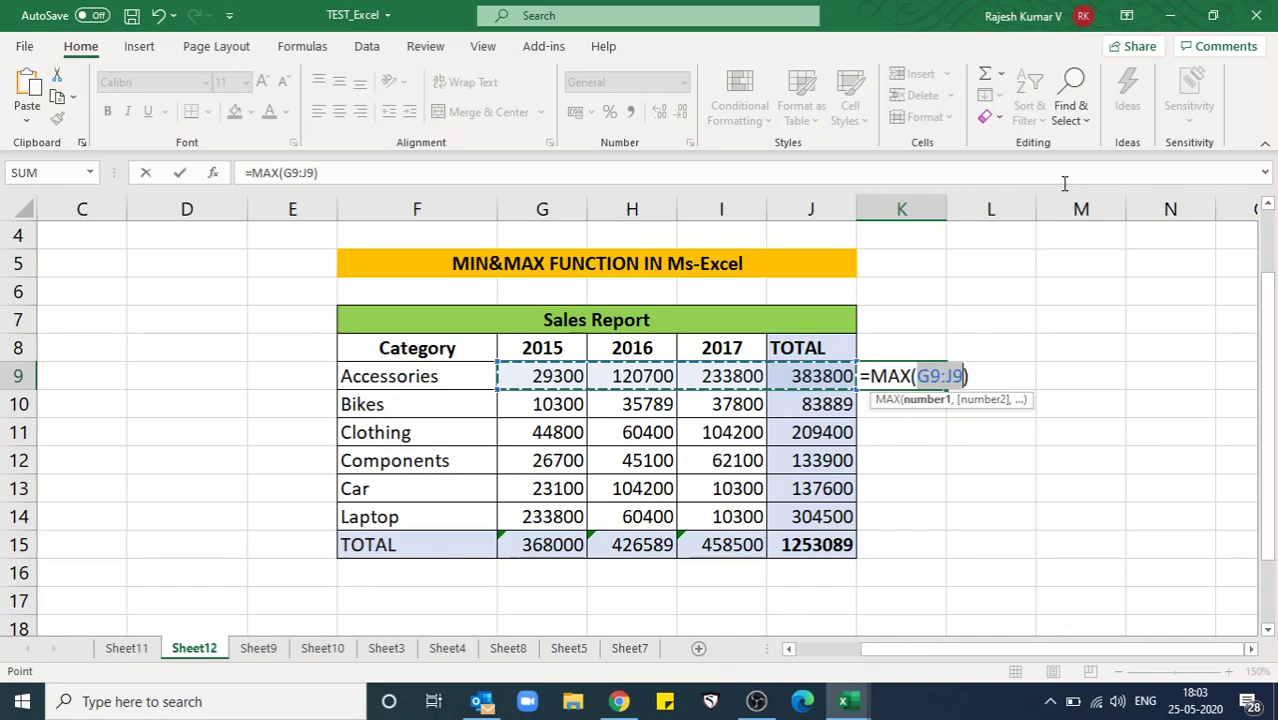
{"action": "key", "text": "Right"}
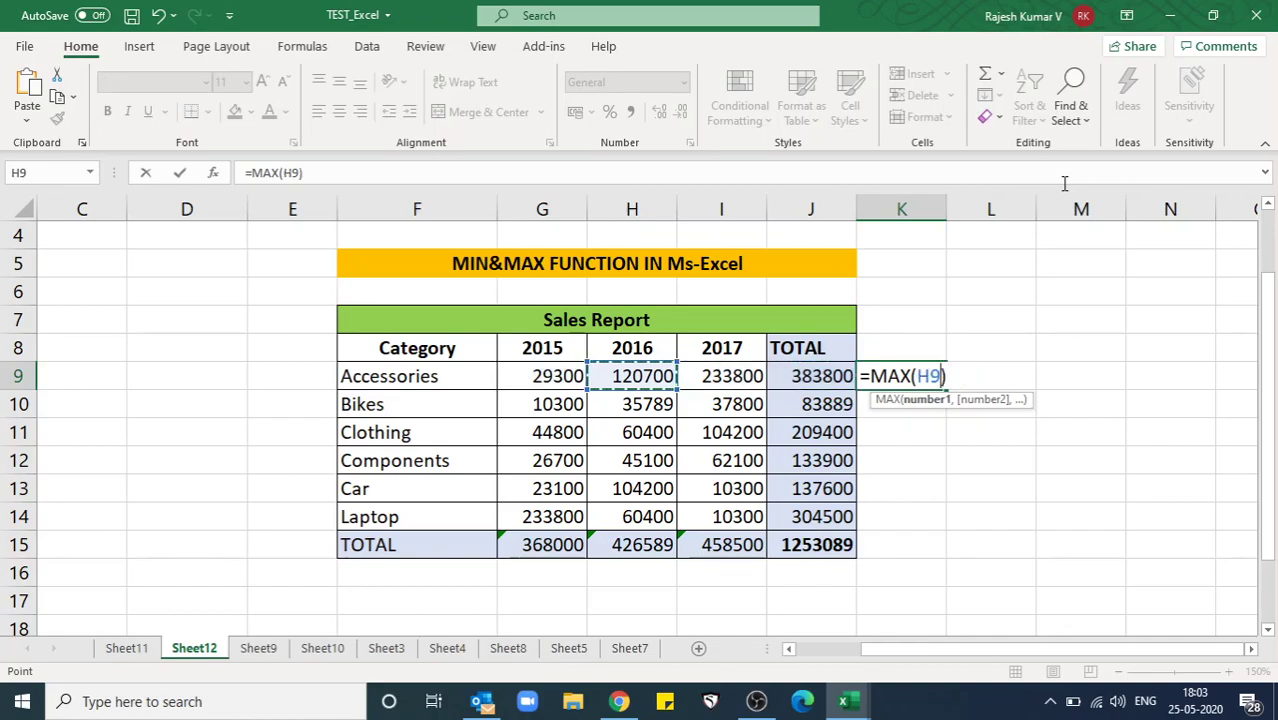
{"action": "key", "text": "Left"}
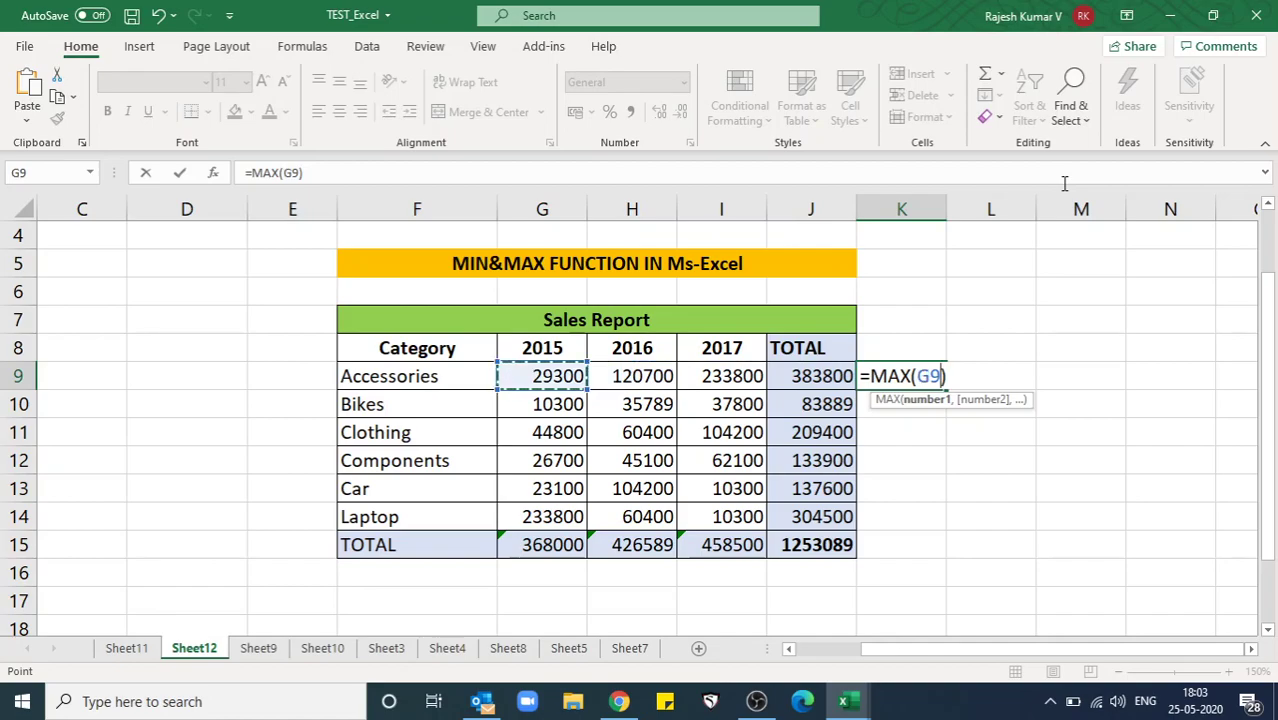
{"action": "key", "text": "shift+Right"}
{"action": "key", "text": "shift+Right"}
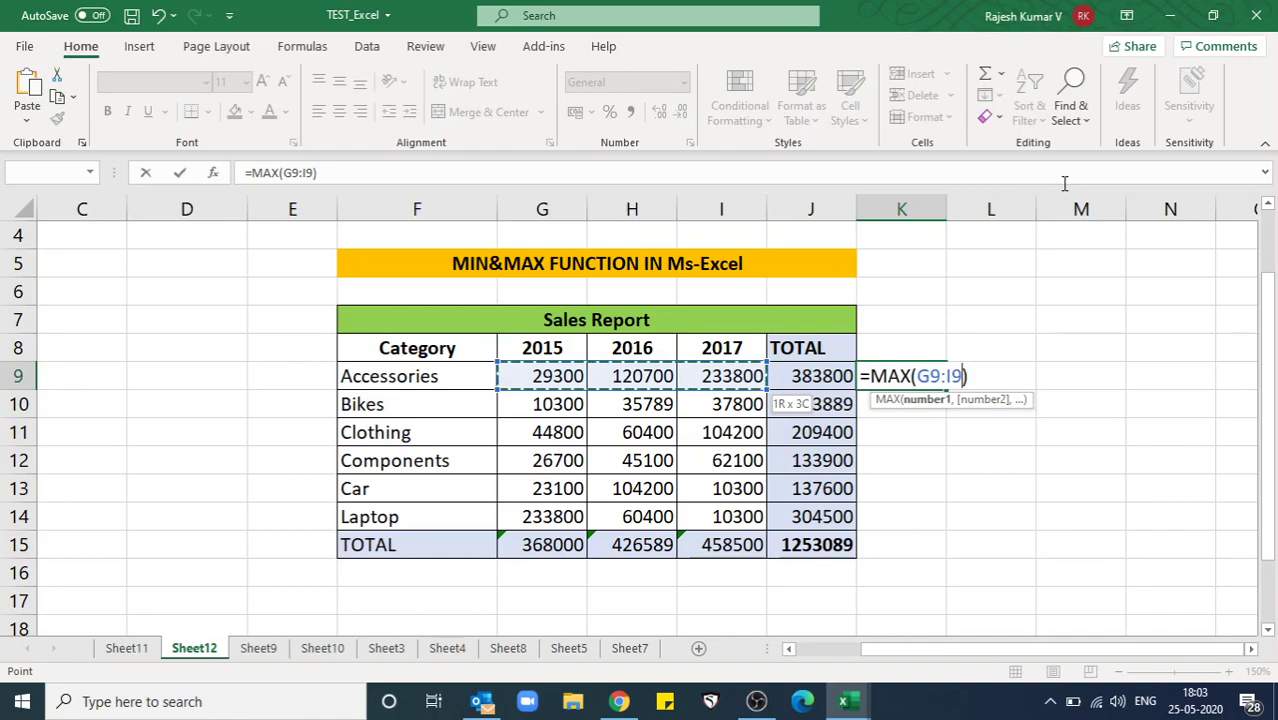
{"action": "key", "text": "Return"}
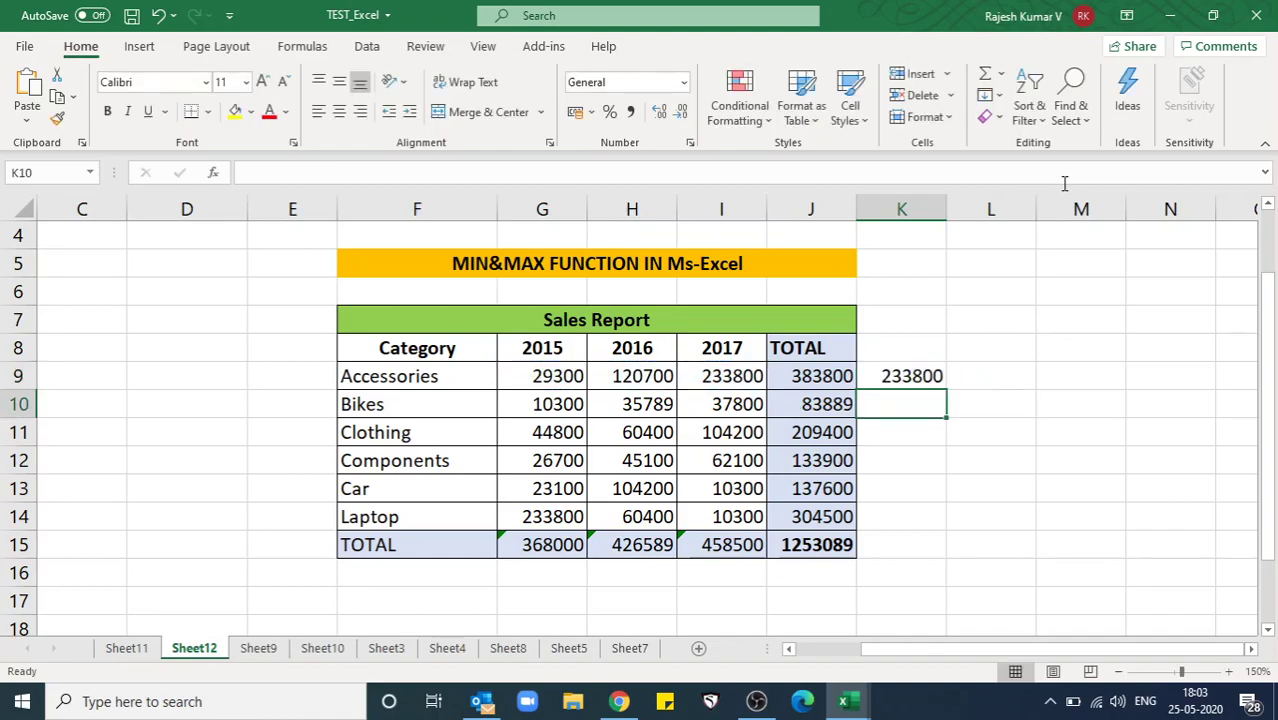
{"action": "key", "text": "Up"}
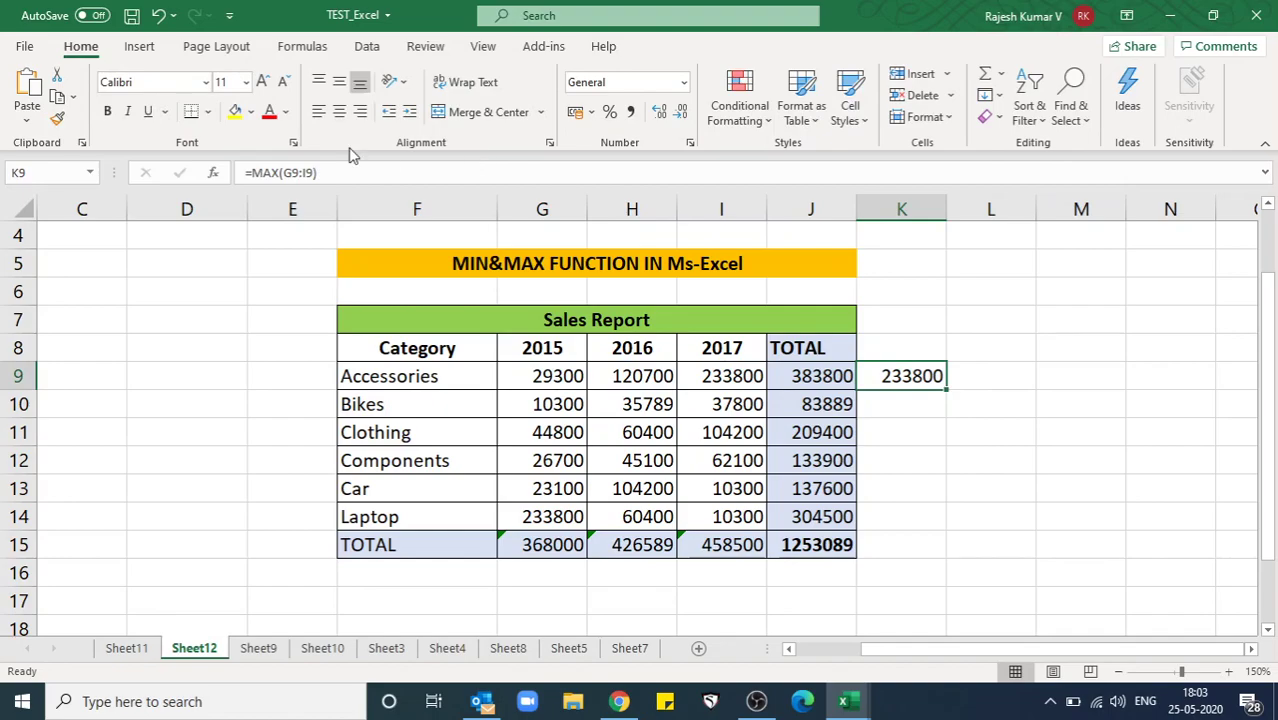
- Fill K9 and the matching top value cell I9 yellow
{"action": "left_click", "coordinate": [231, 111]}
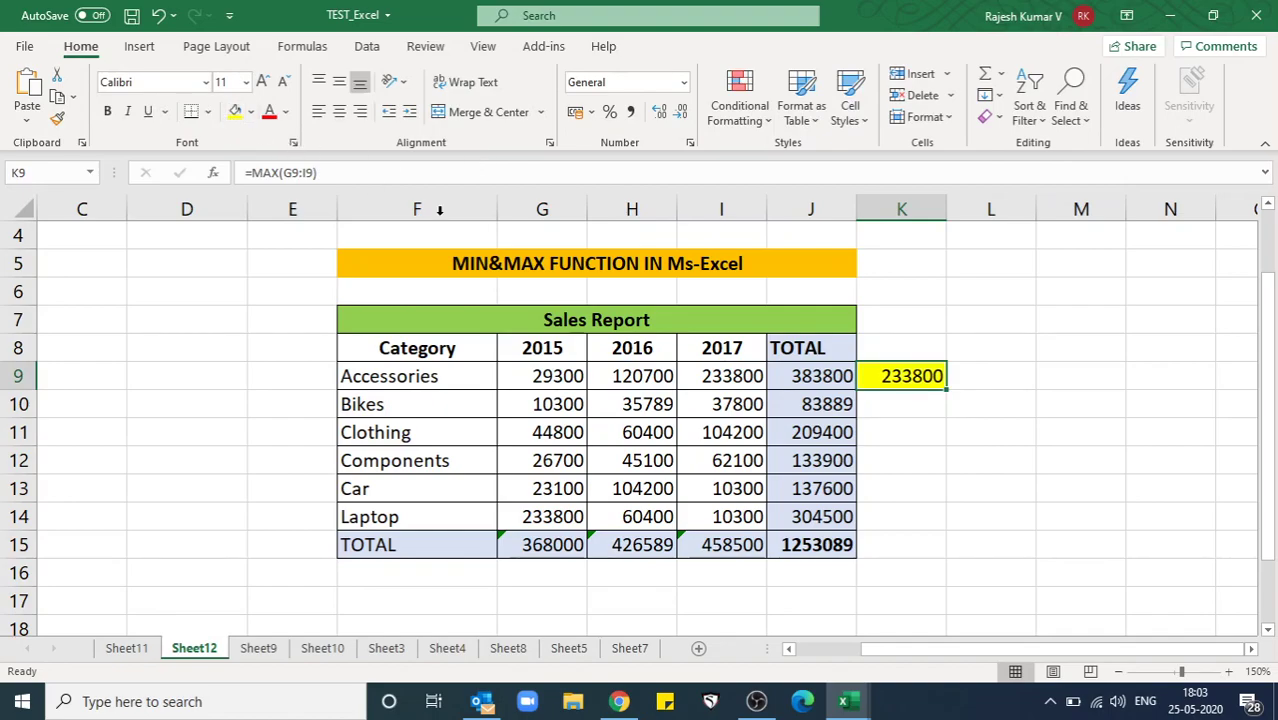
{"action": "left_click", "coordinate": [711, 381]}
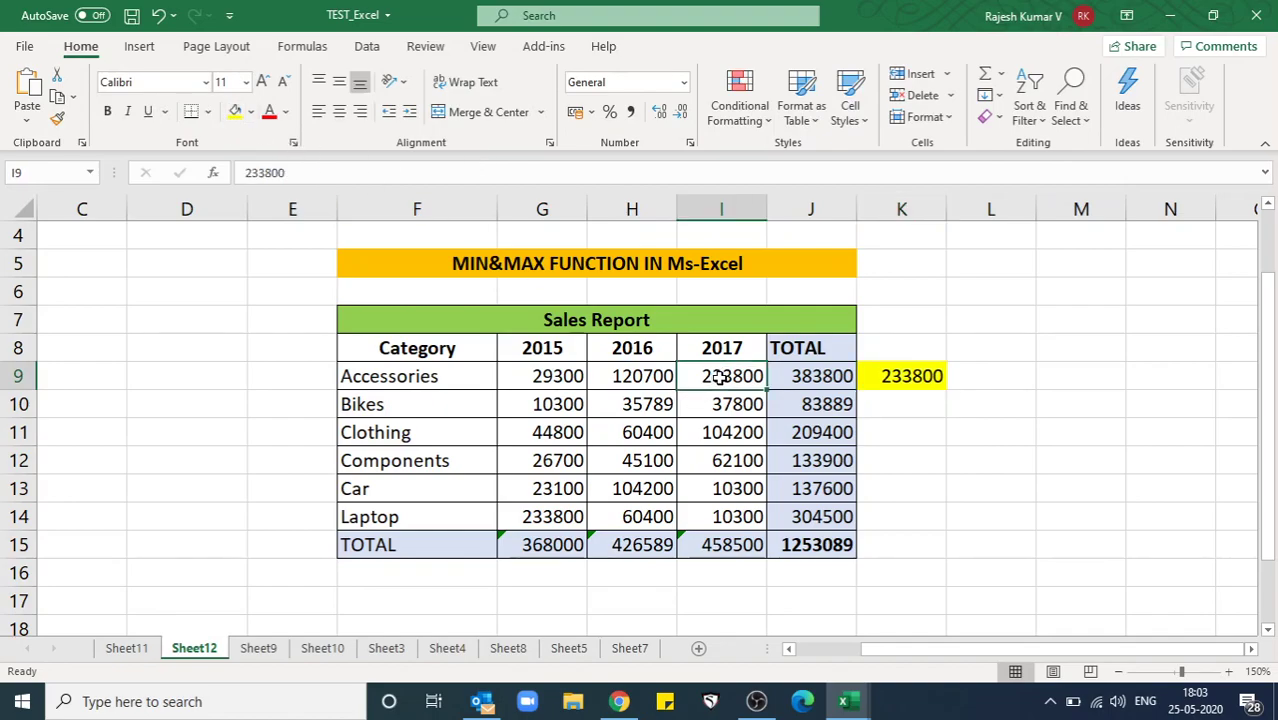
{"action": "left_click", "coordinate": [234, 111]}
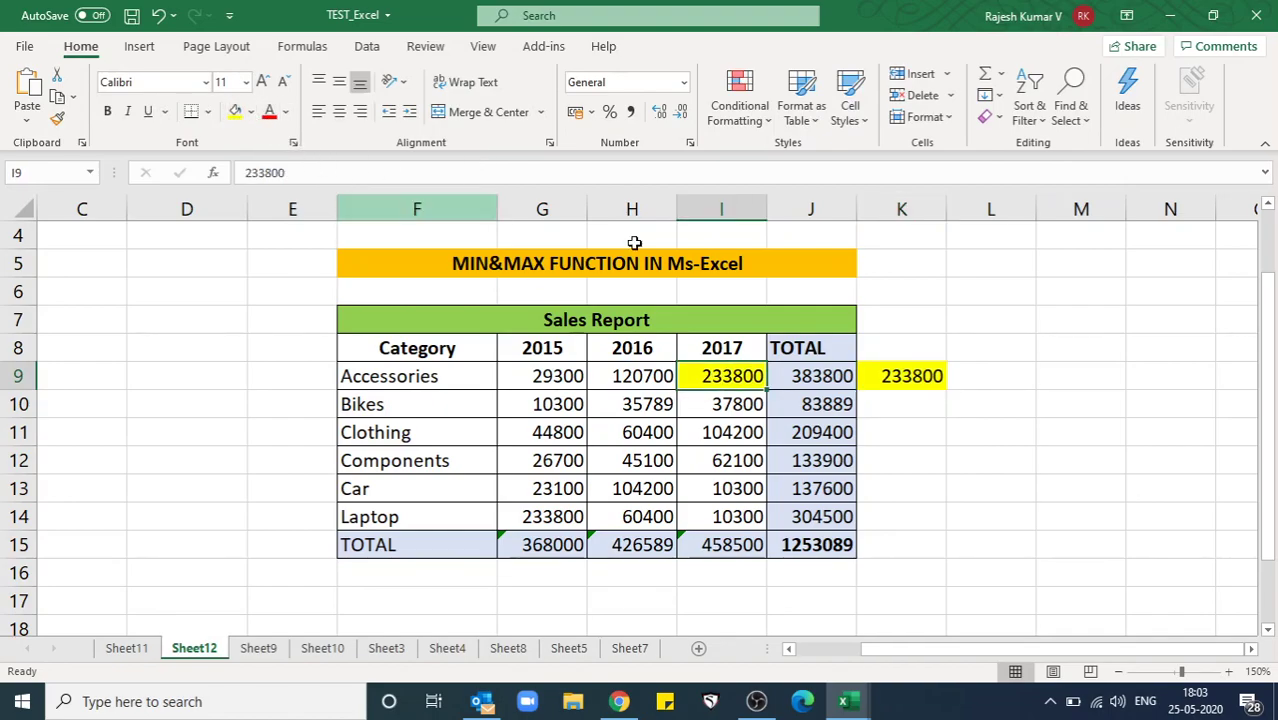
- Enter =MIN(G9:I9) in L9 with AutoSum Min, fixing the range end to I
{"action": "left_click", "coordinate": [993, 380]}
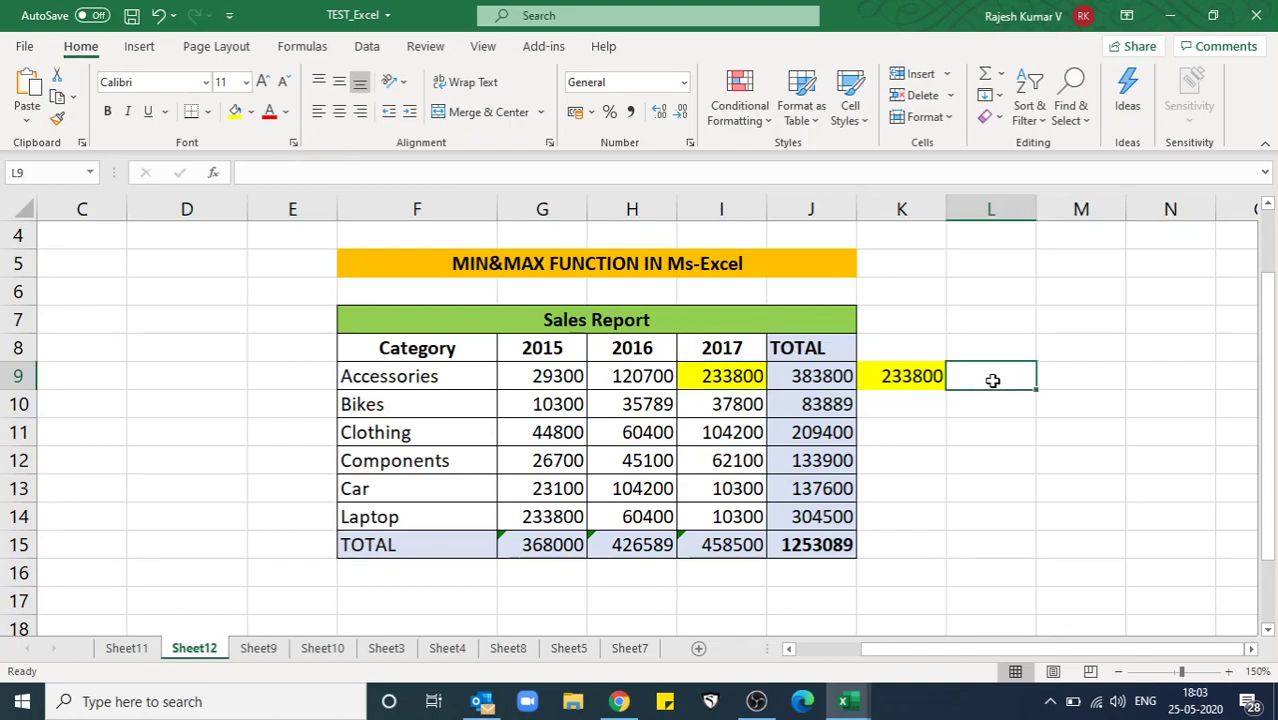
{"action": "left_click", "coordinate": [1000, 76]}
{"action": "left_click", "coordinate": [1038, 204]}
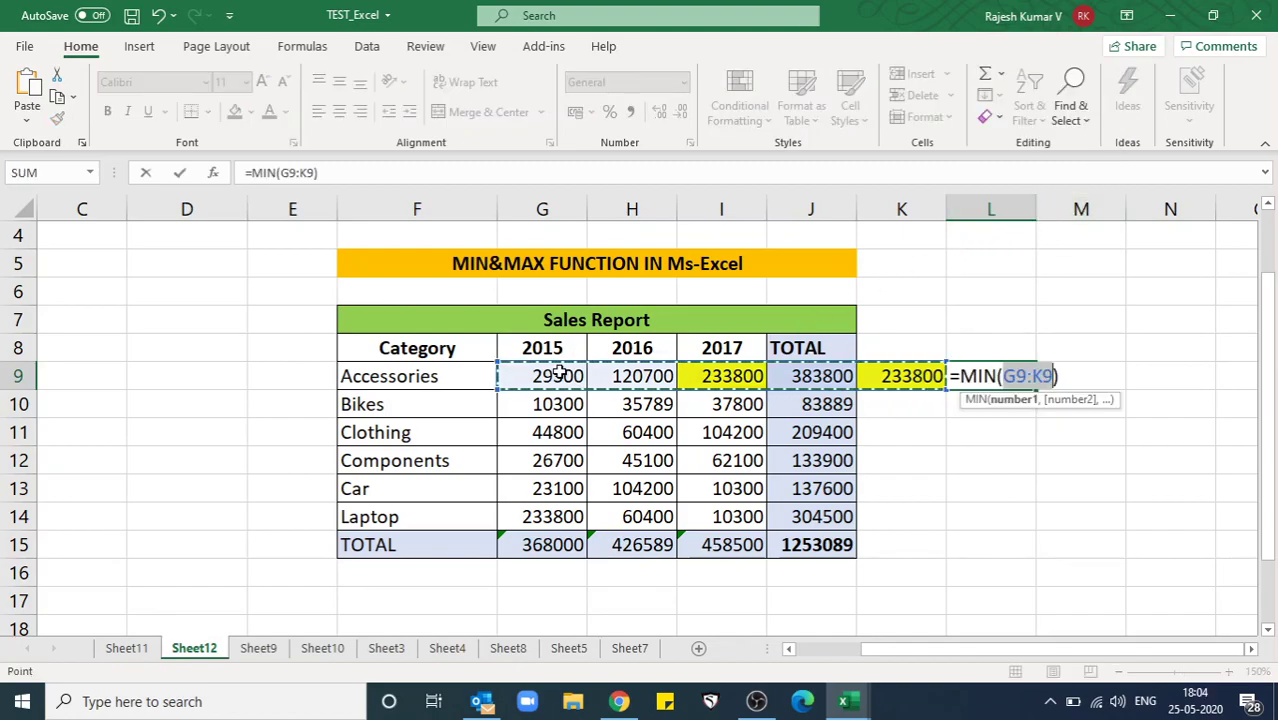
{"action": "left_click", "coordinate": [1043, 376]}
{"action": "key", "text": "BackSpace"}
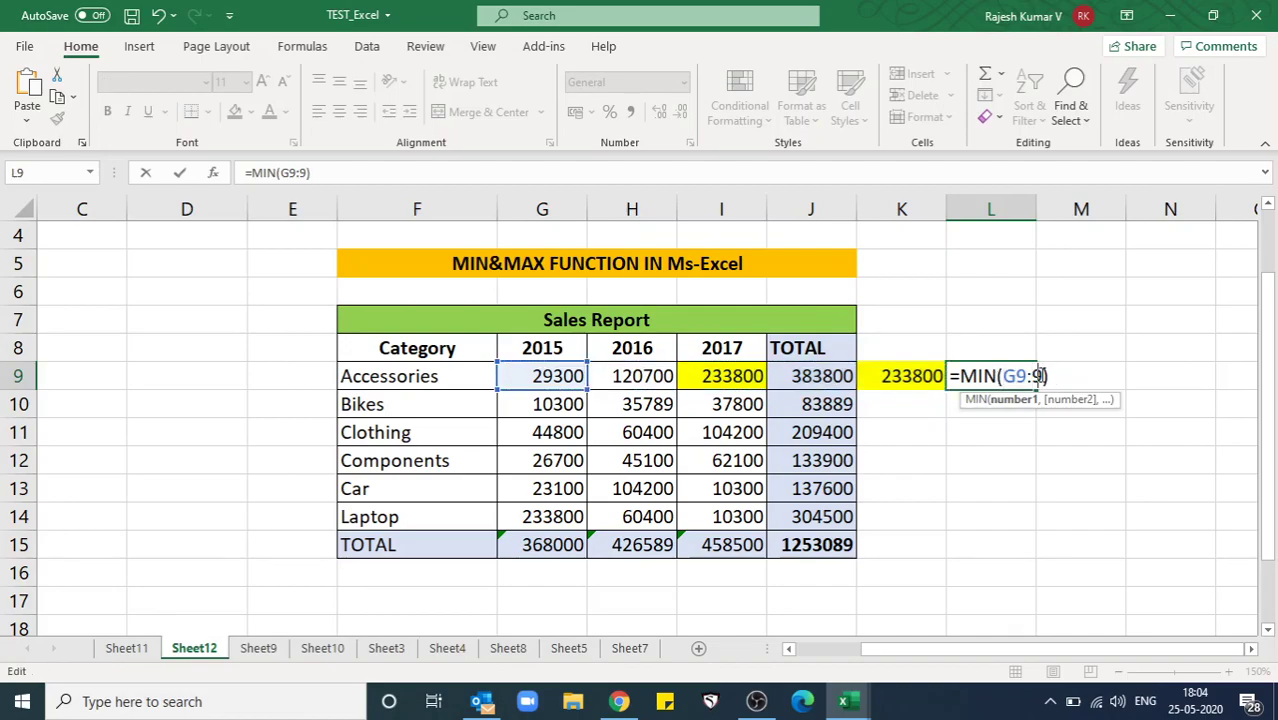
{"action": "type", "text": "I"}
{"action": "key", "text": "Return"}
{"action": "key", "text": "Up"}
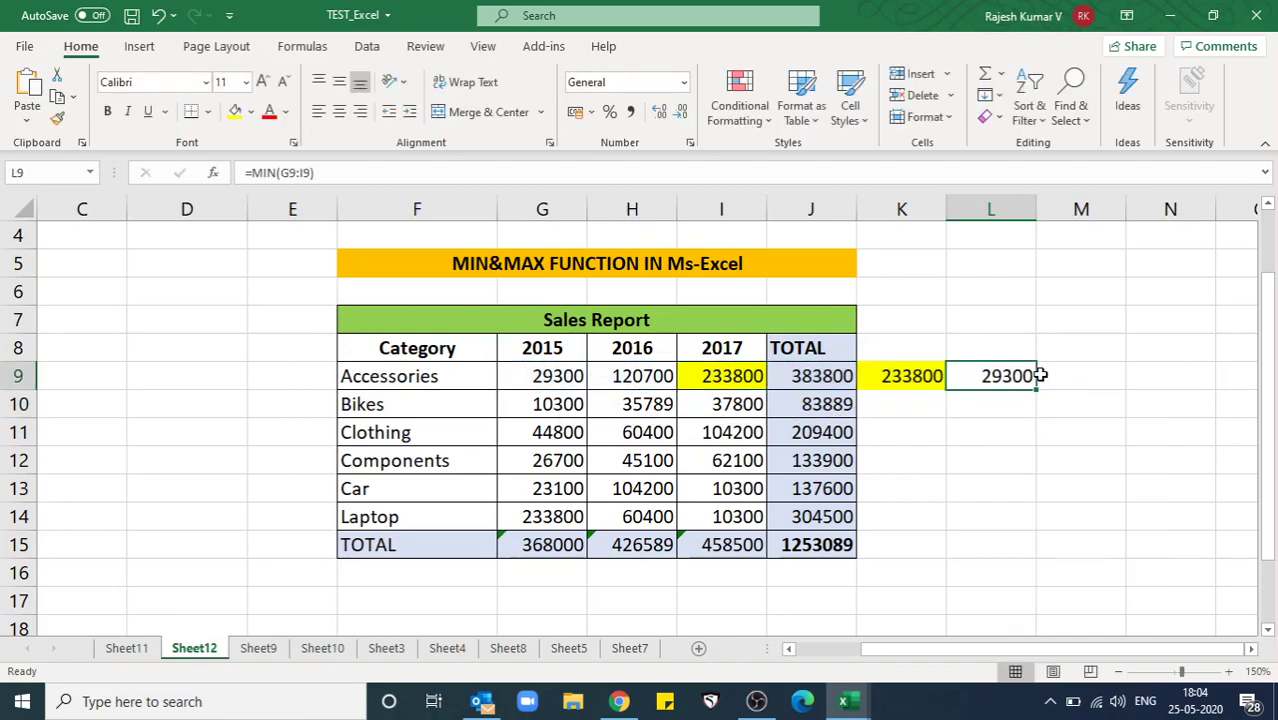
- Fill L9 and the matching lowest value cell G9 light blue
{"action": "left_click", "coordinate": [250, 112]}
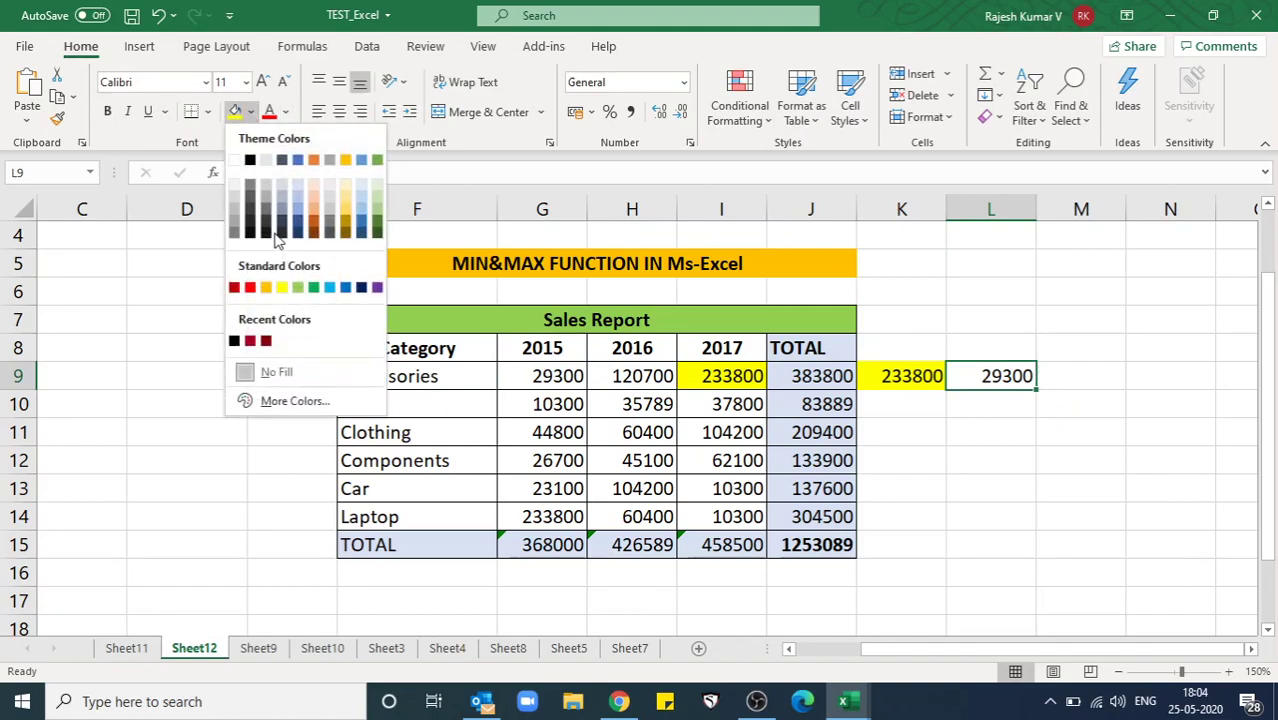
{"action": "left_click", "coordinate": [297, 193]}
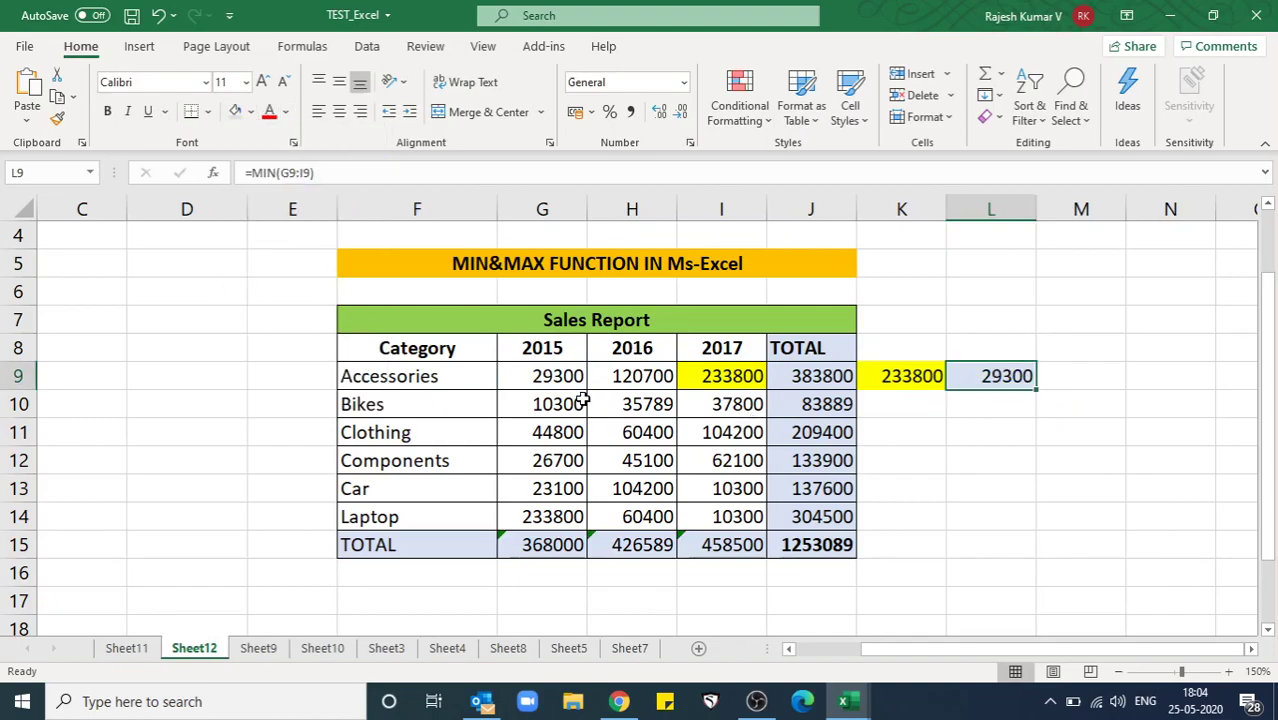
{"action": "left_click", "coordinate": [556, 378]}
{"action": "left_click", "coordinate": [235, 112]}
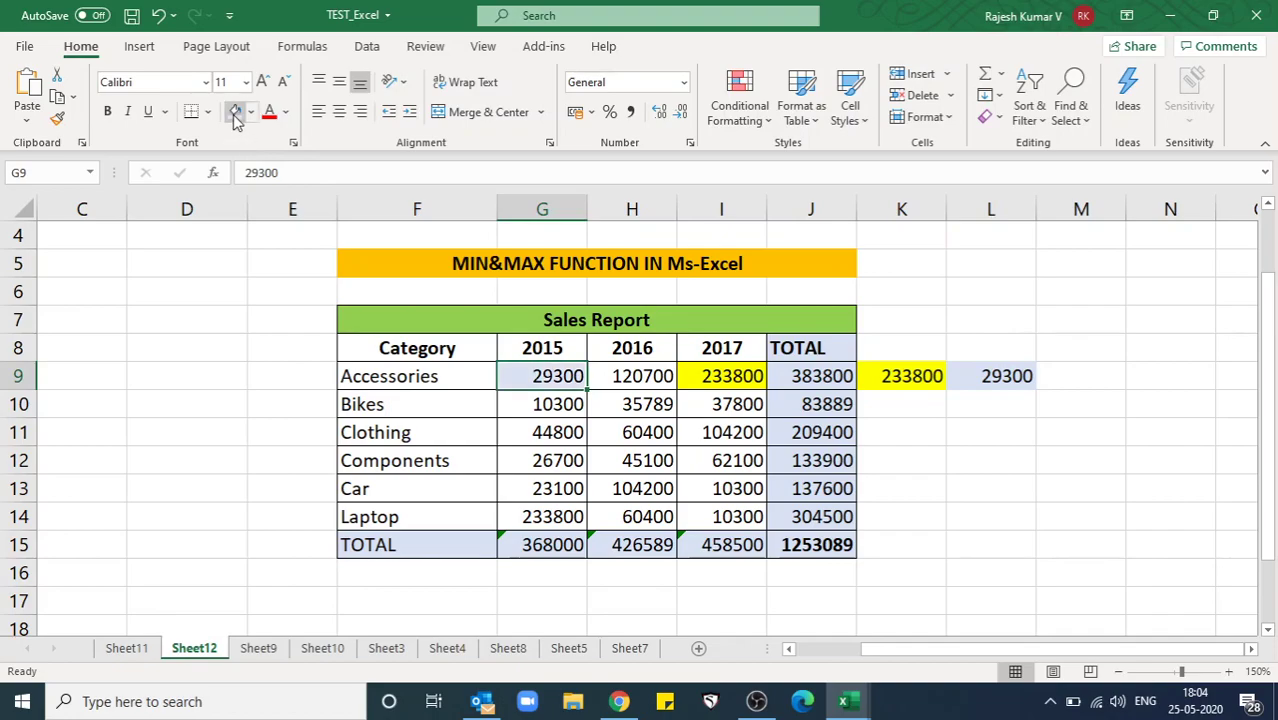
{"action": "key", "text": "Right"}
{"action": "key", "text": "Right"}
{"action": "key", "text": "Right"}
{"action": "key", "text": "Right"}
{"action": "key", "text": "Right"}
{"action": "key", "text": "Down"}
{"action": "key", "text": "Left"}
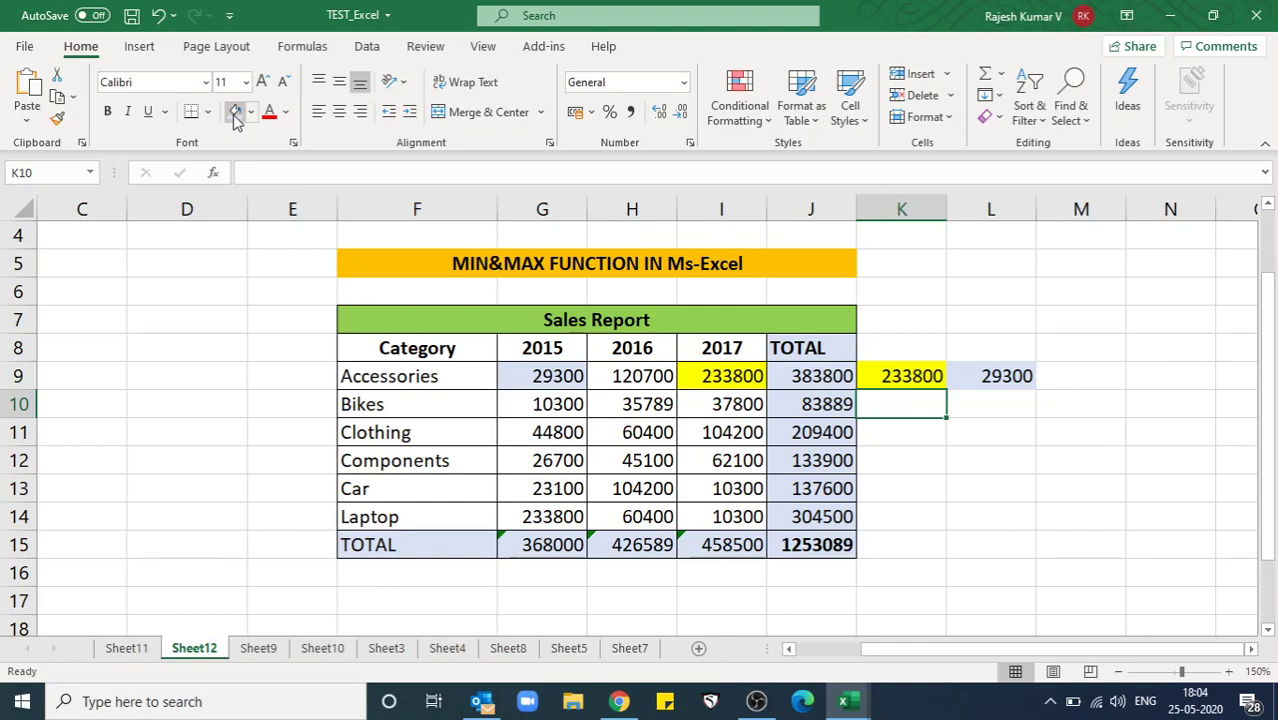
- Enter =MAX(G10:I10) in K10 for the Bikes maximum, 37800
{"action": "type", "text": "=MA"}
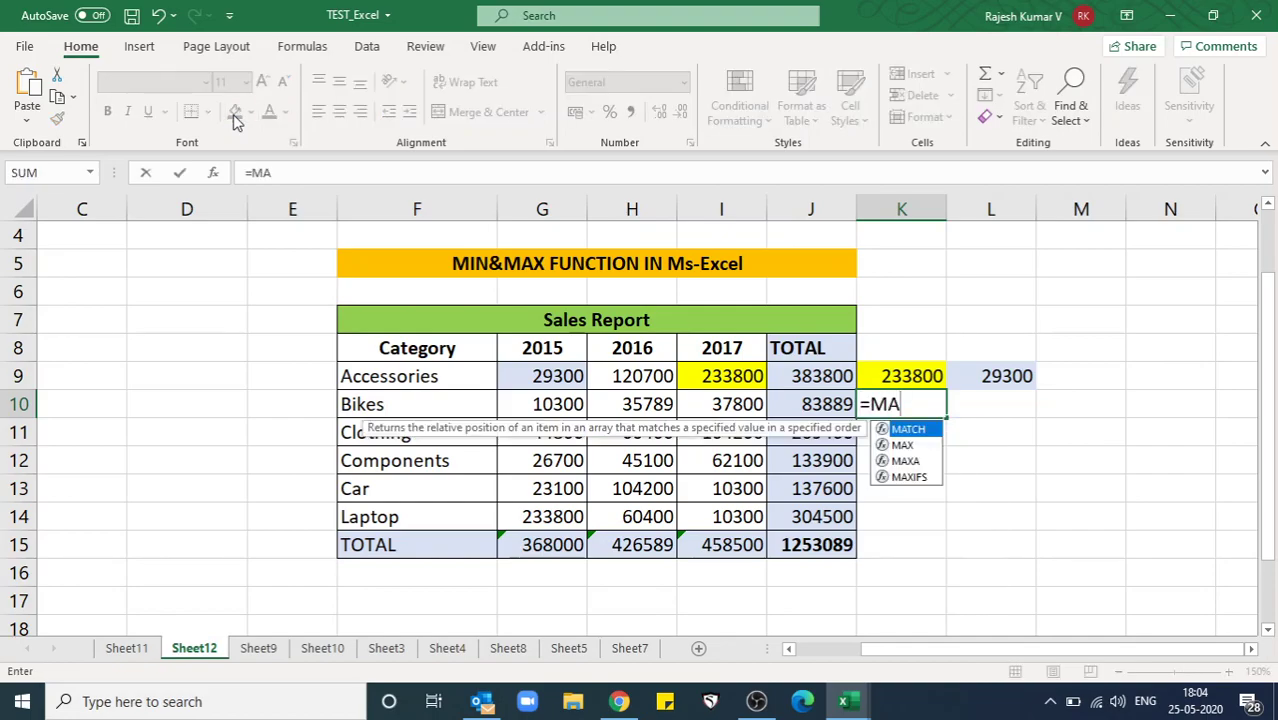
{"action": "type", "text": "X"}
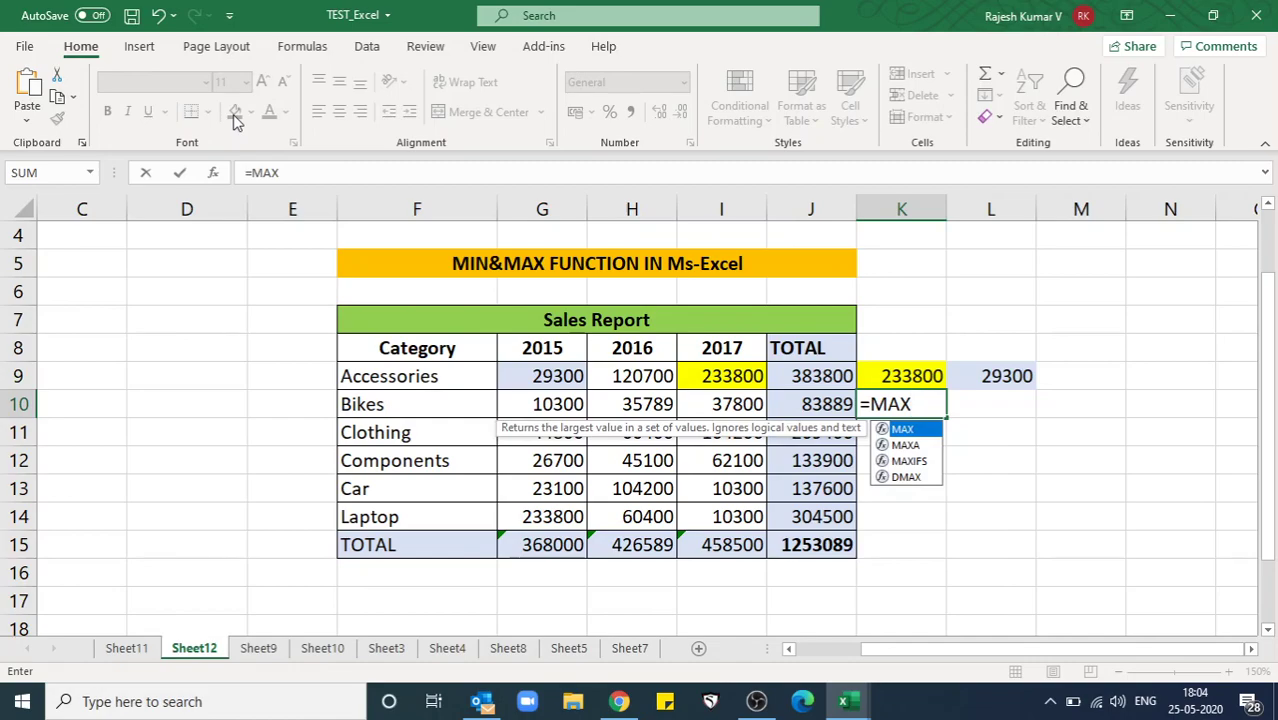
{"action": "type", "text": "("}
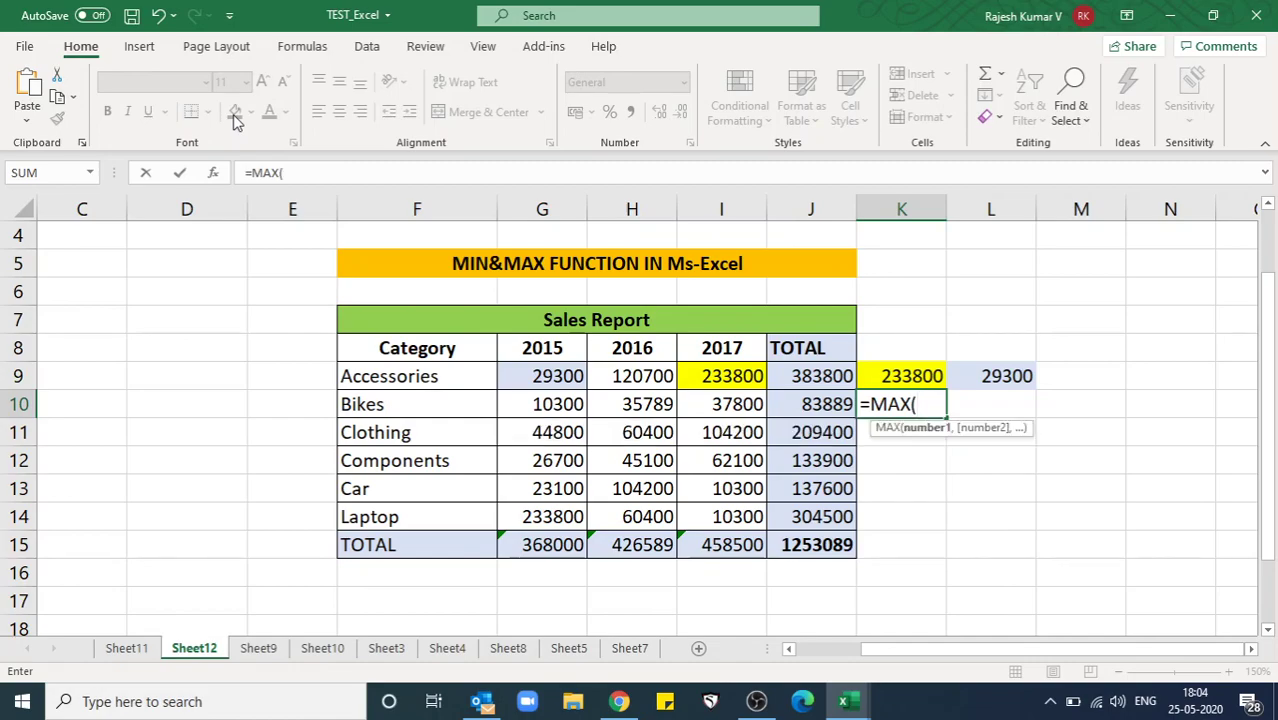
{"action": "key", "text": "Left"}
{"action": "key", "text": "Left"}
{"action": "key", "text": "Left"}
{"action": "key", "text": "Left"}
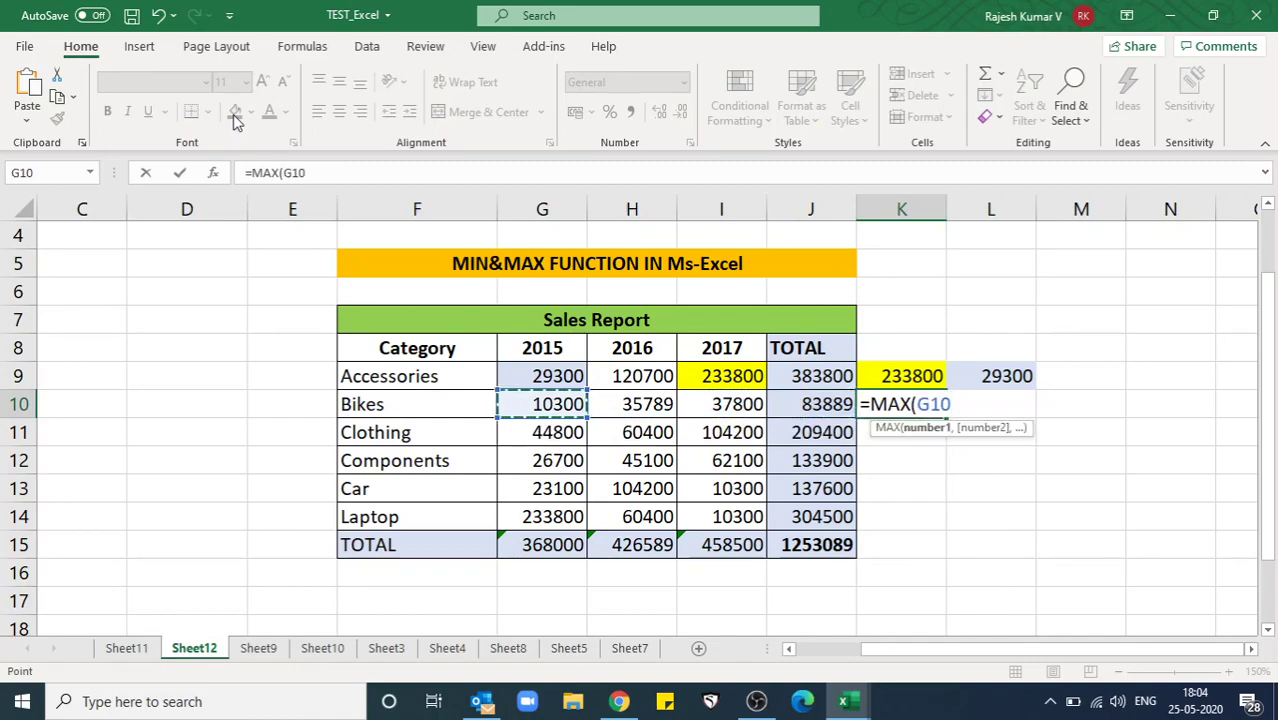
{"action": "key", "text": "shift+Right"}
{"action": "key", "text": "shift+Right"}
{"action": "type", "text": ")"}
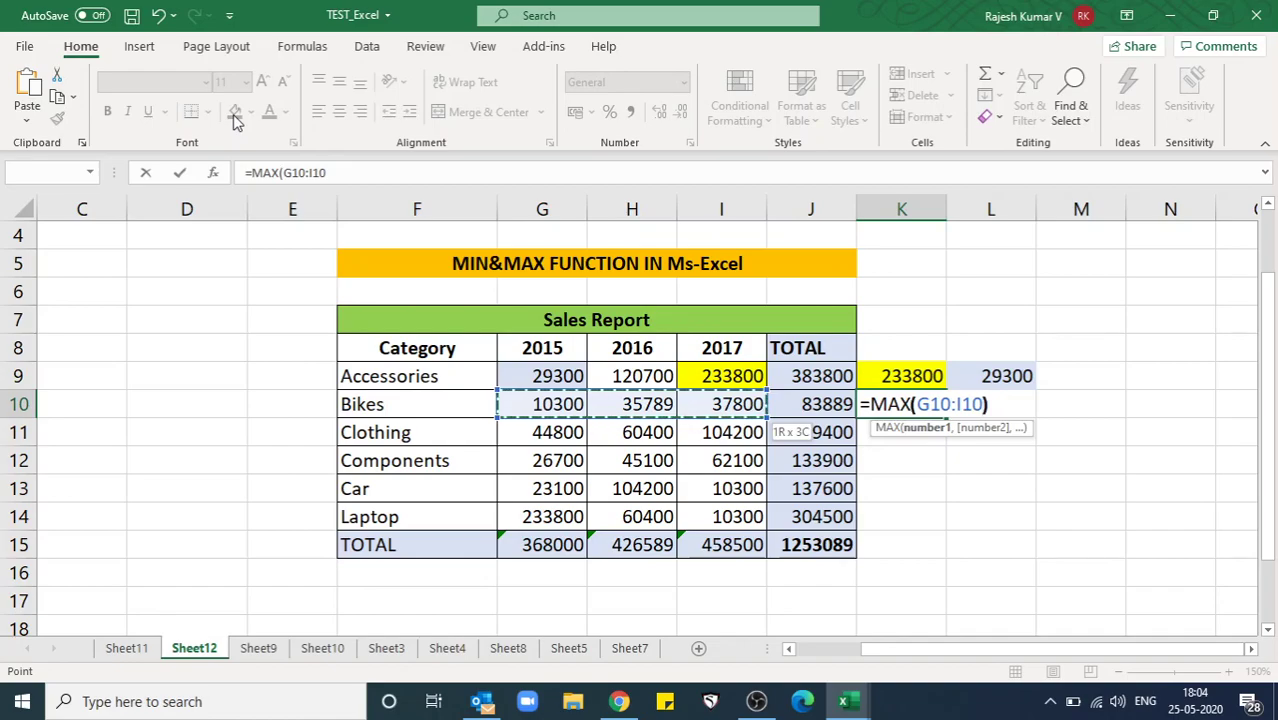
{"action": "key", "text": "Return"}
{"action": "key", "text": "Up"}
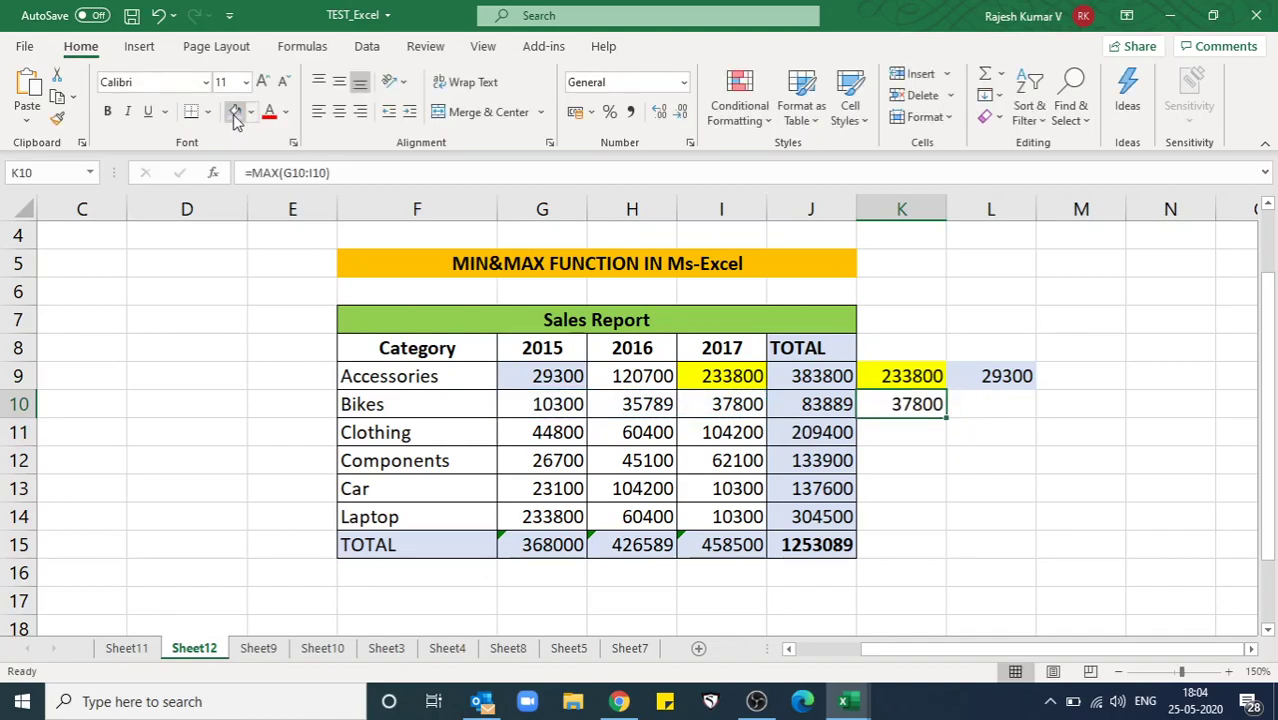
- Enter =MIN(G10:I10) in L10 for the Bikes minimum, 10300
{"action": "key", "text": "Right"}
{"action": "type", "text": "="}
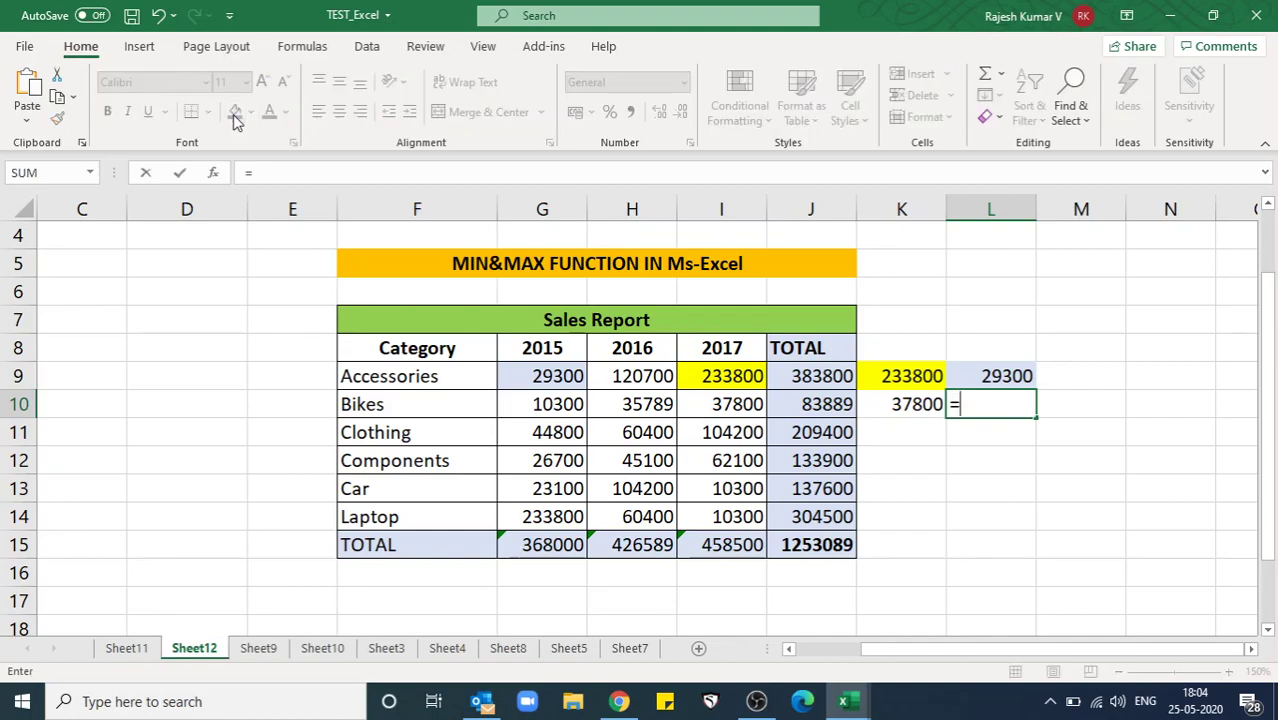
{"action": "type", "text": "min("}
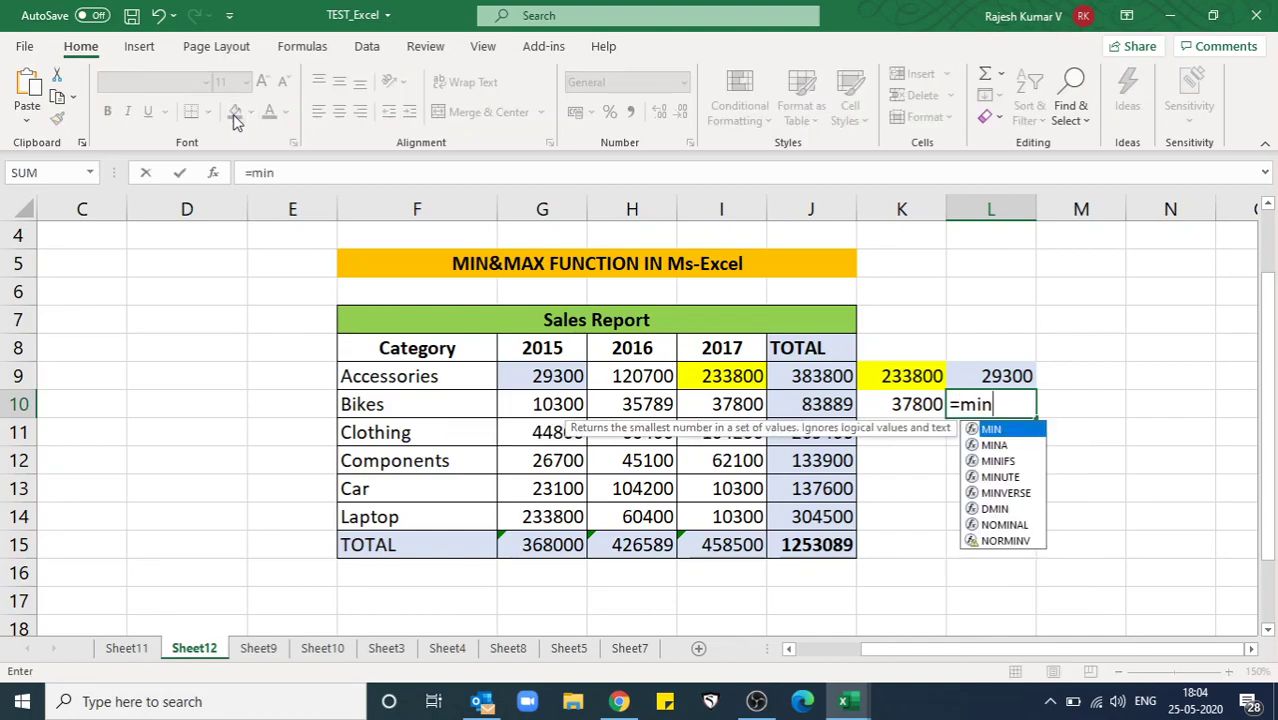
{"action": "key", "text": "Left"}
{"action": "key", "text": "Left"}
{"action": "key", "text": "Left"}
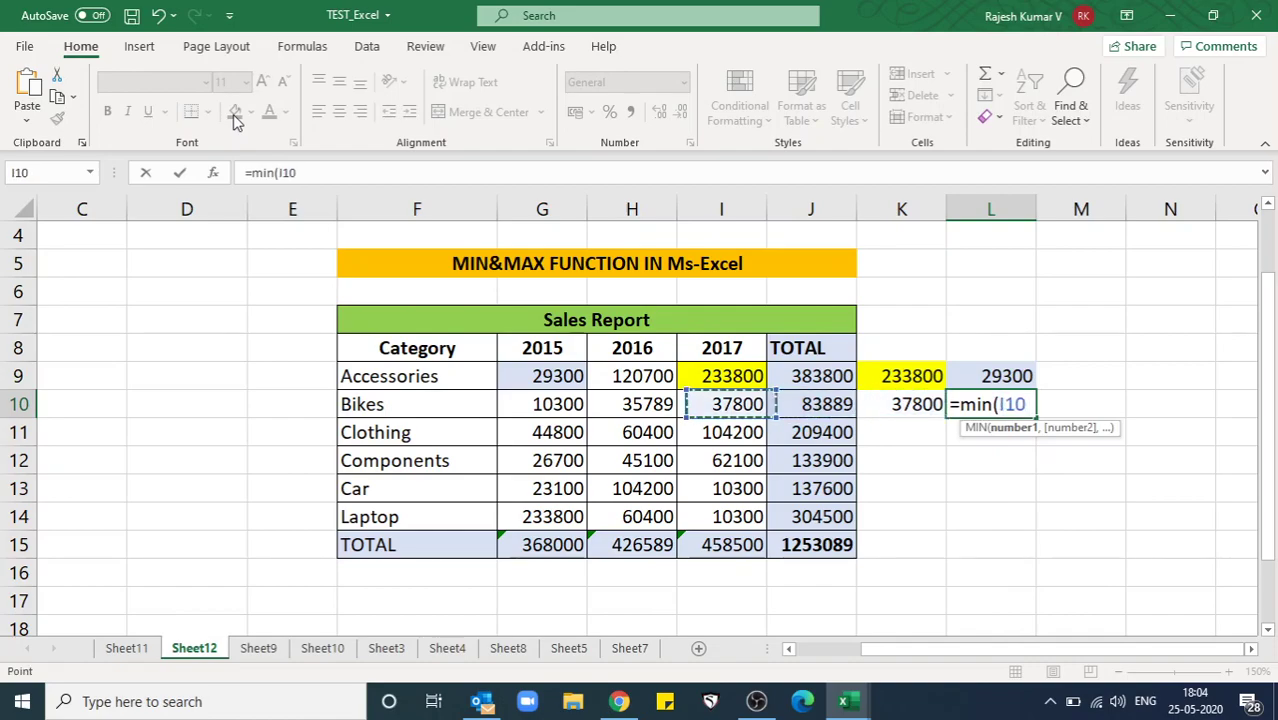
{"action": "key", "text": "Left"}
{"action": "key", "text": "Left"}
{"action": "key", "text": "shift+Right"}
{"action": "key", "text": "shift+Right"}
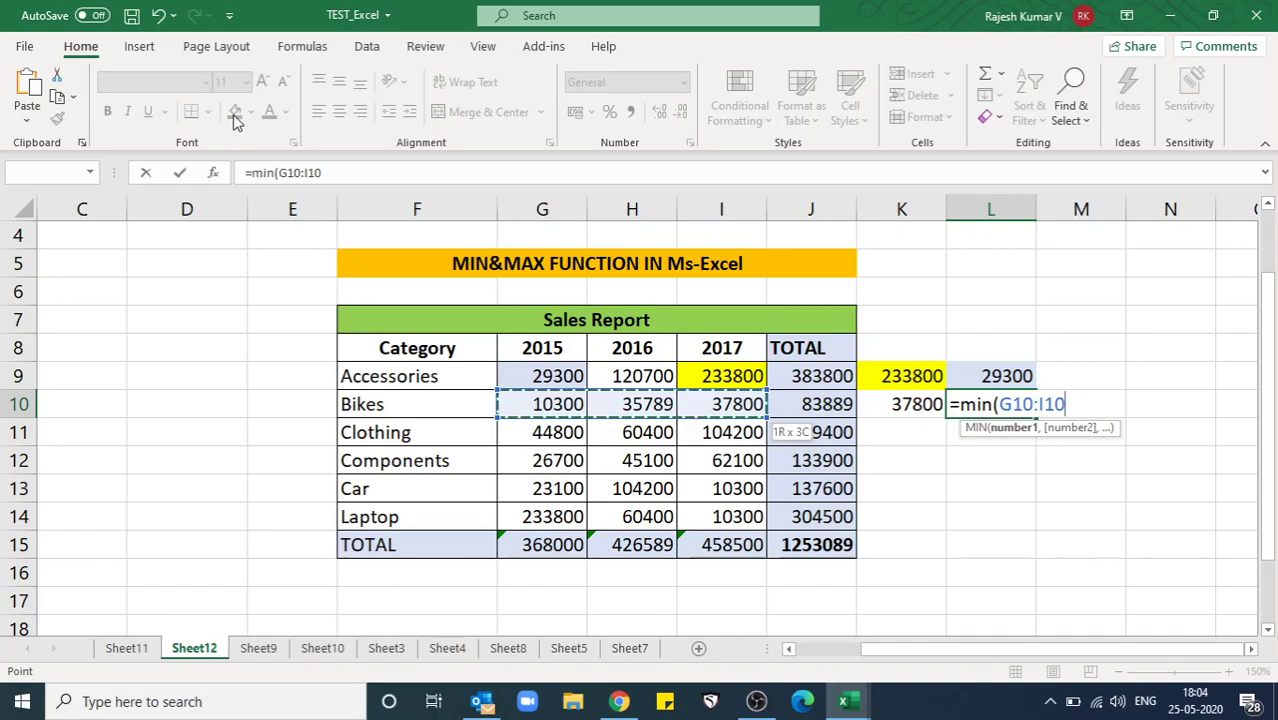
{"action": "type", "text": ")"}
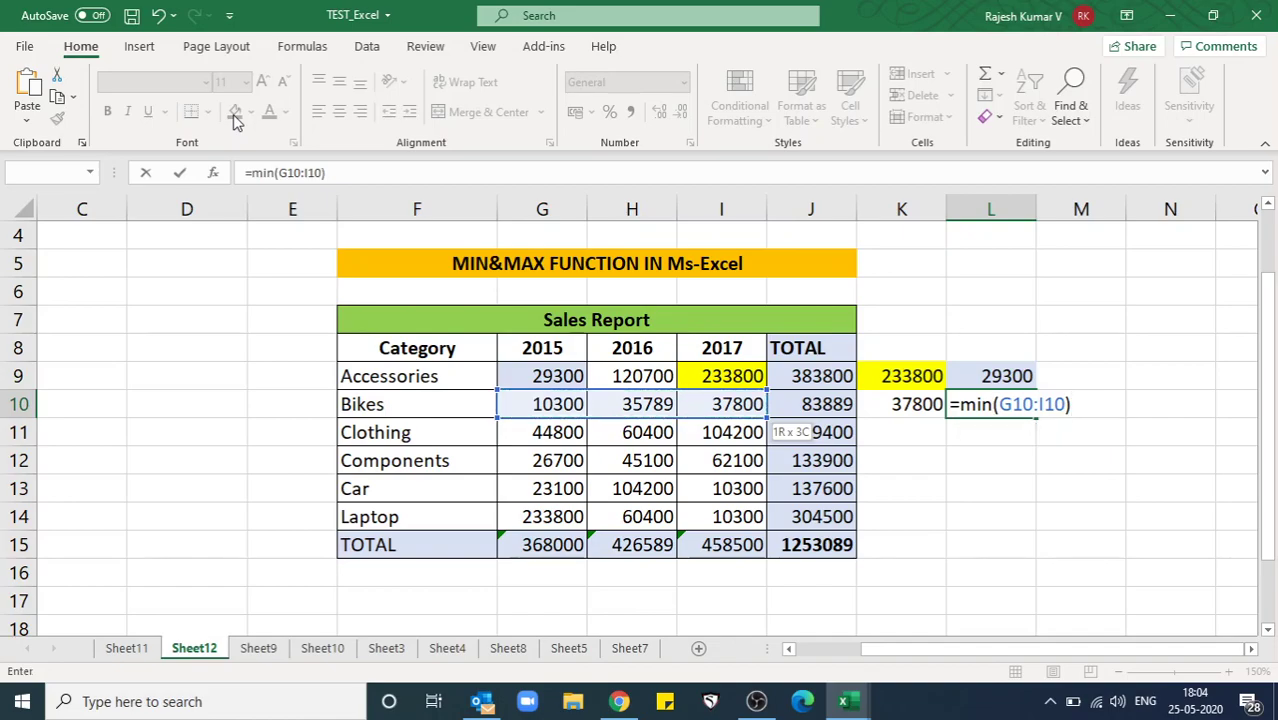
{"action": "key", "text": "Return"}
{"action": "key", "text": "Up"}
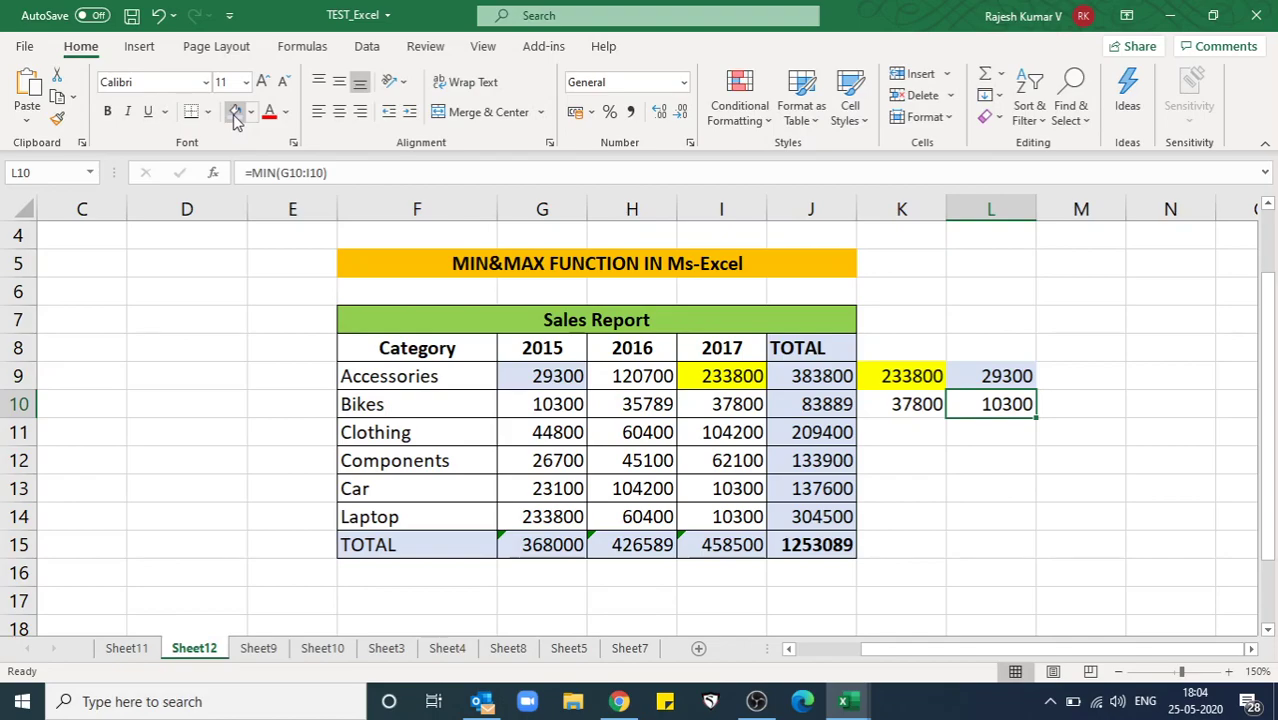
{"action": "key", "text": "Up"}
{"action": "key", "text": "Up"}
{"action": "key", "text": "Left"}
- Type the headings Max in K8 and Min in L8
{"action": "type", "text": "M"}
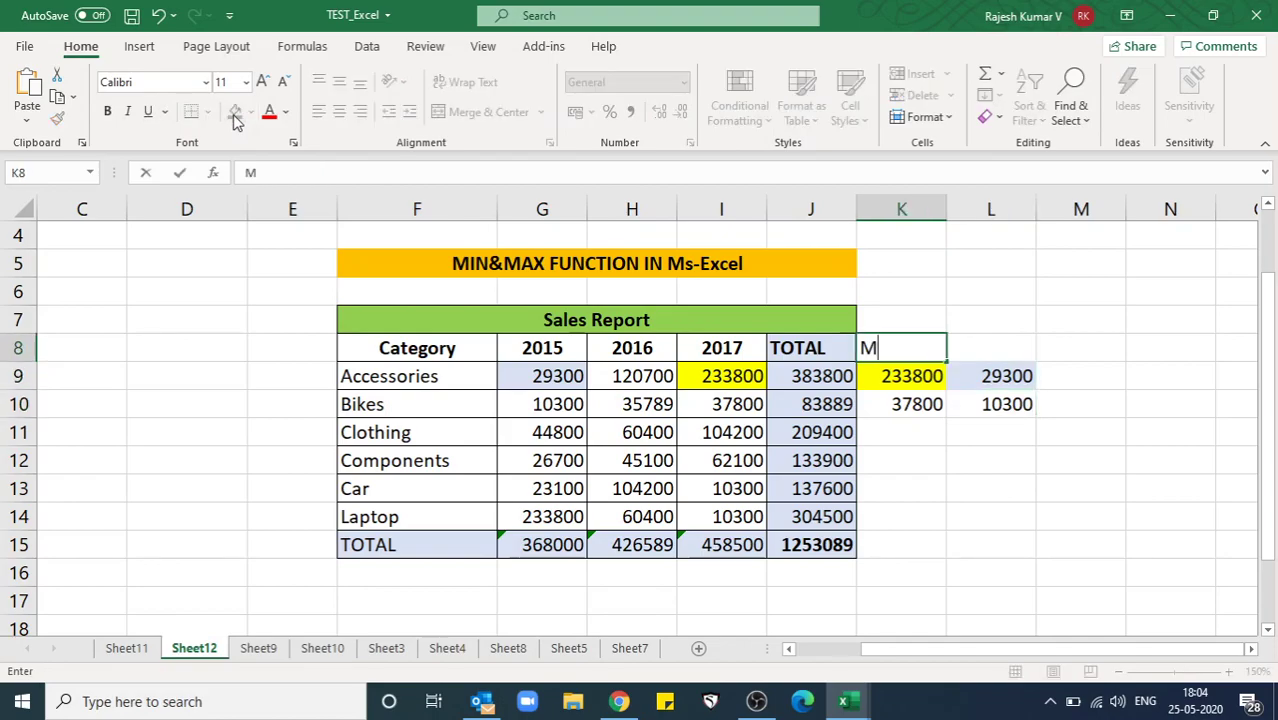
{"action": "type", "text": "ax"}
{"action": "key", "text": "Tab"}
{"action": "type", "text": "Min"}
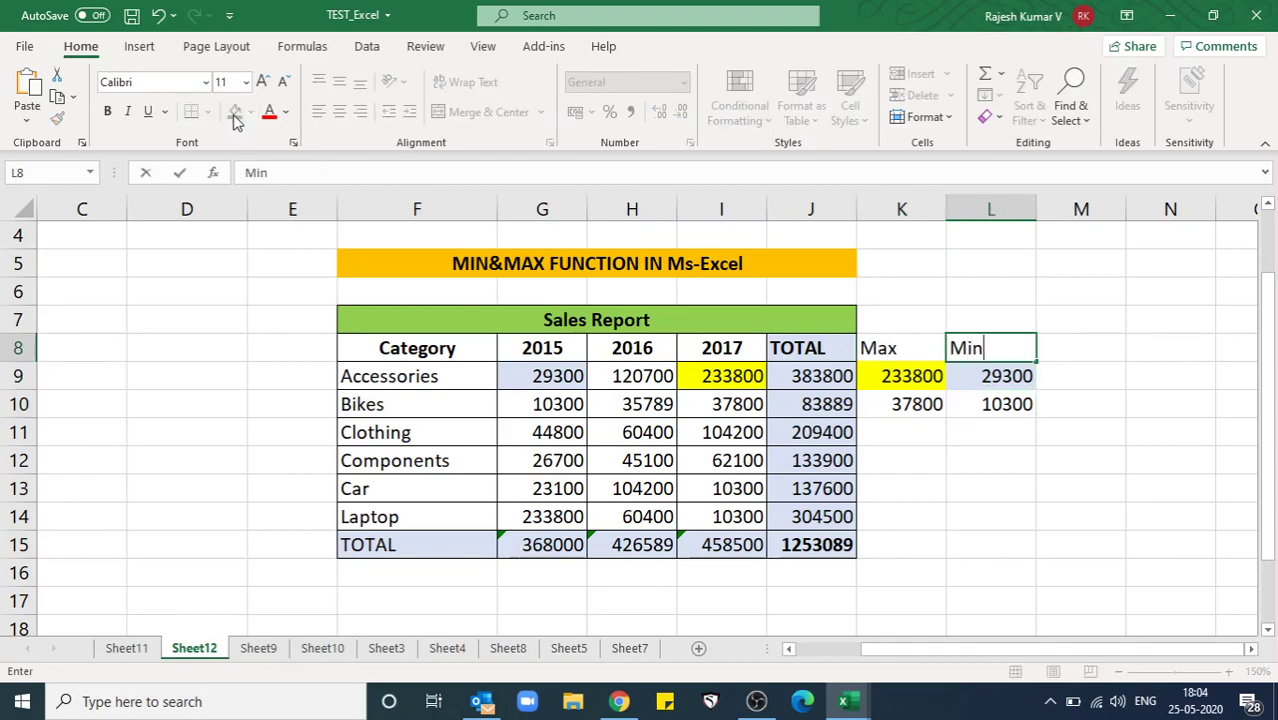
{"action": "key", "text": "Return"}
- Fill the K9:L9 formulas down through row 14 and centre the Max and Min headings
{"action": "key", "text": "Down"}
{"action": "key", "text": "Up"}
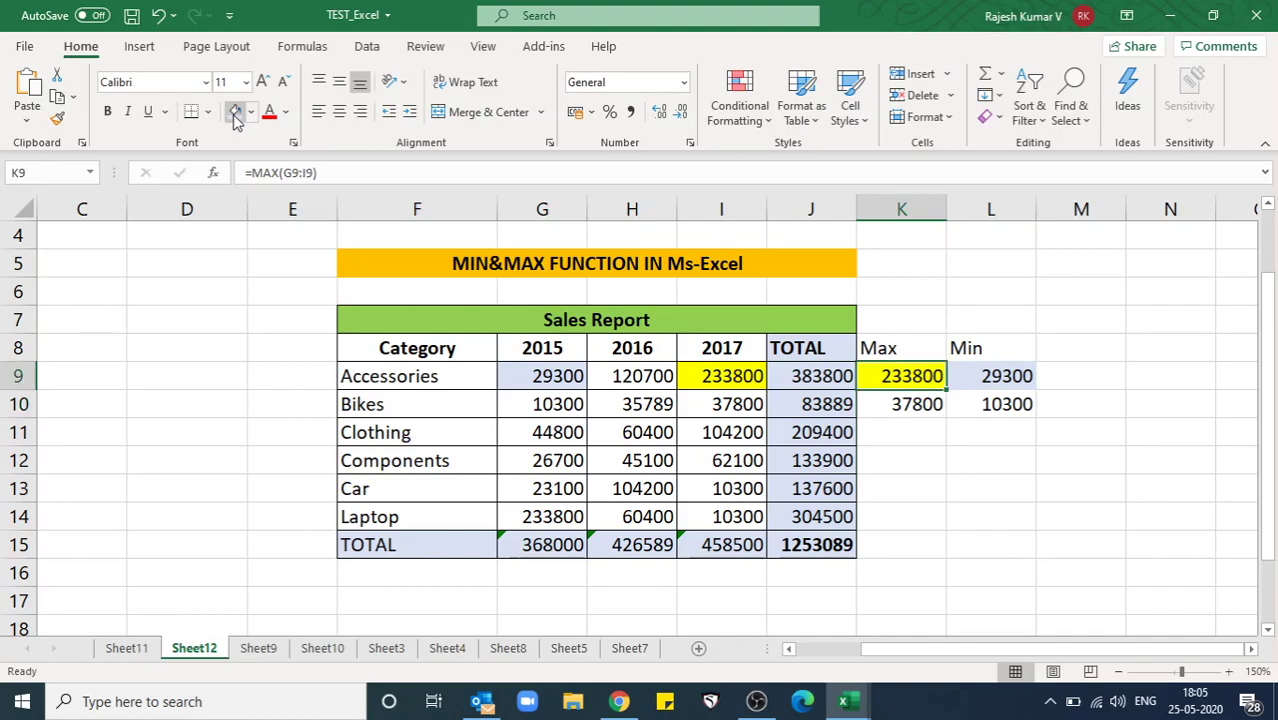
{"action": "key", "text": "shift+Right"}
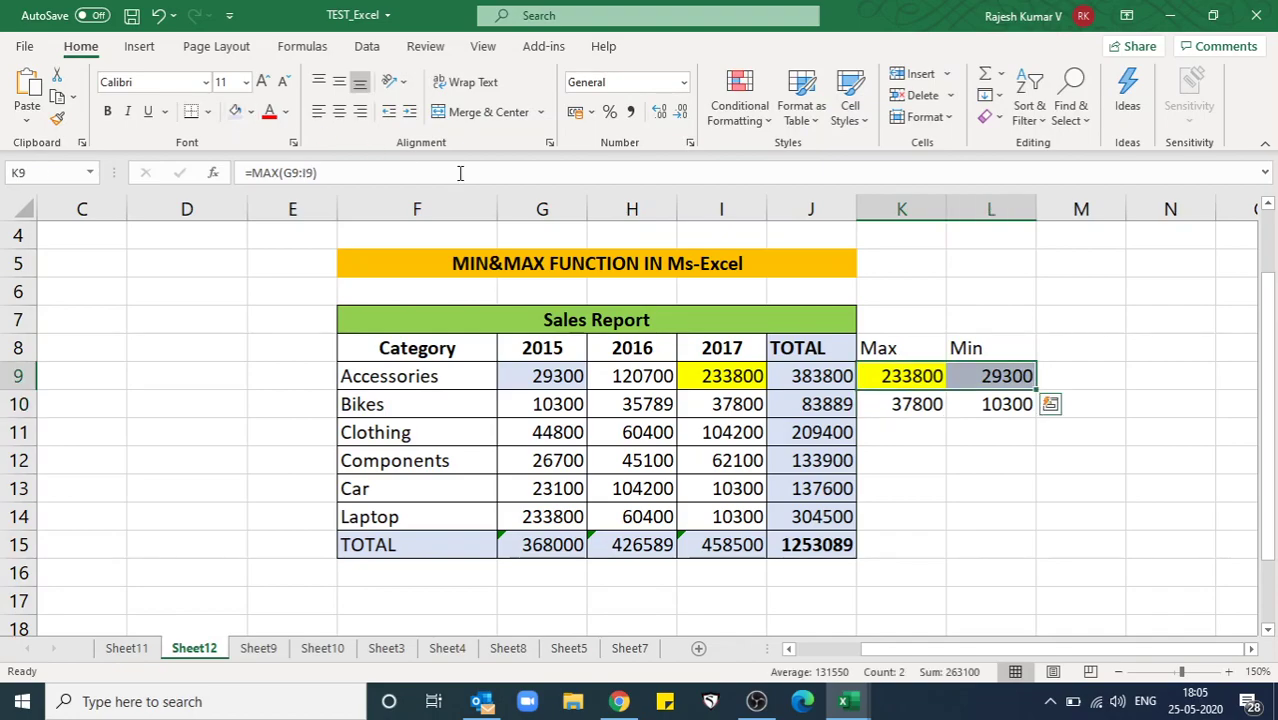
{"action": "left_click_drag", "start_coordinate": [801, 372], "coordinate": [816, 515]}
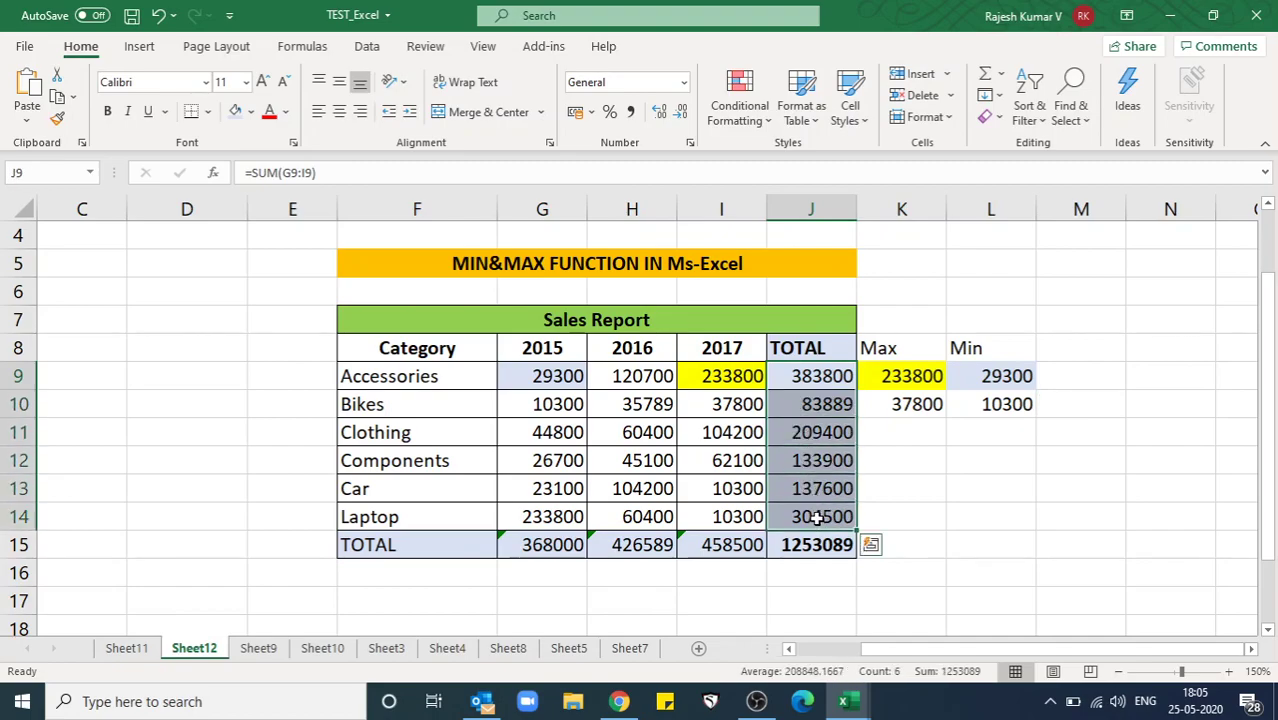
{"action": "left_click", "coordinate": [955, 440]}
{"action": "mouse_move", "coordinate": [917, 378]}
{"action": "left_mouse_down"}
{"action": "mouse_move", "coordinate": [993, 377]}
{"action": "mouse_move", "coordinate": [1041, 534]}
{"action": "left_mouse_up"}
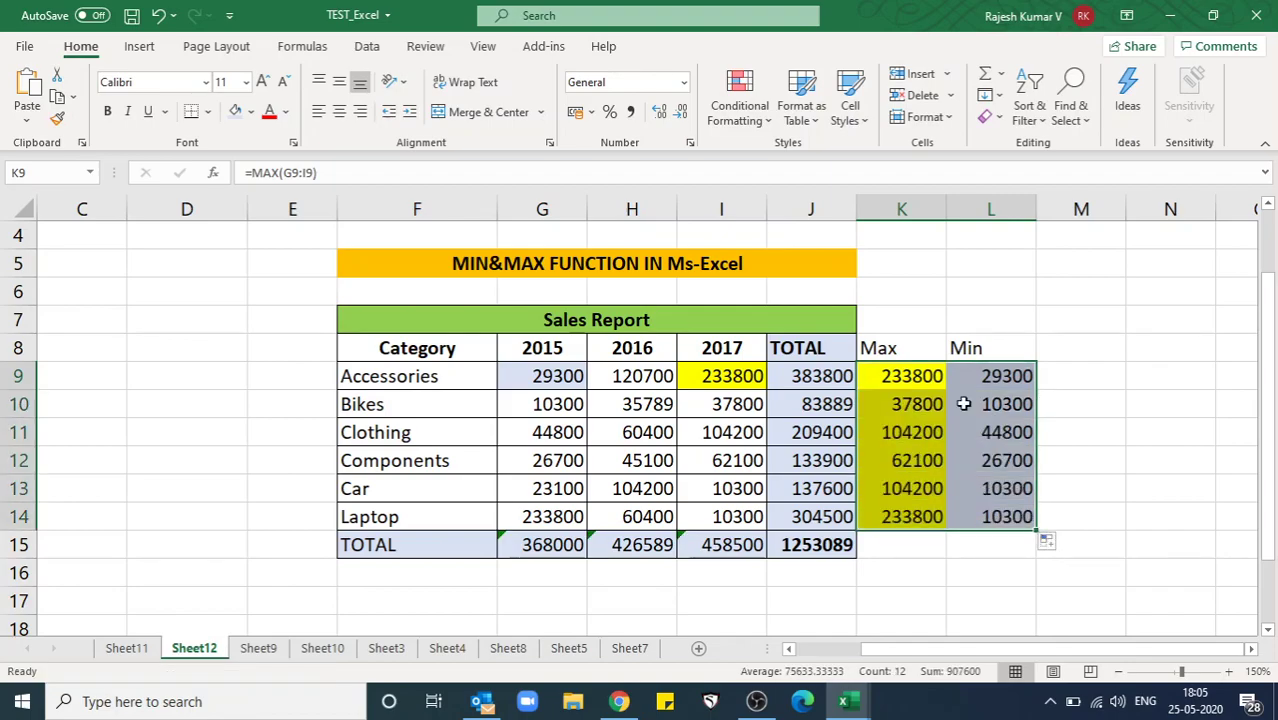
{"action": "left_click_drag", "start_coordinate": [905, 348], "coordinate": [980, 347]}
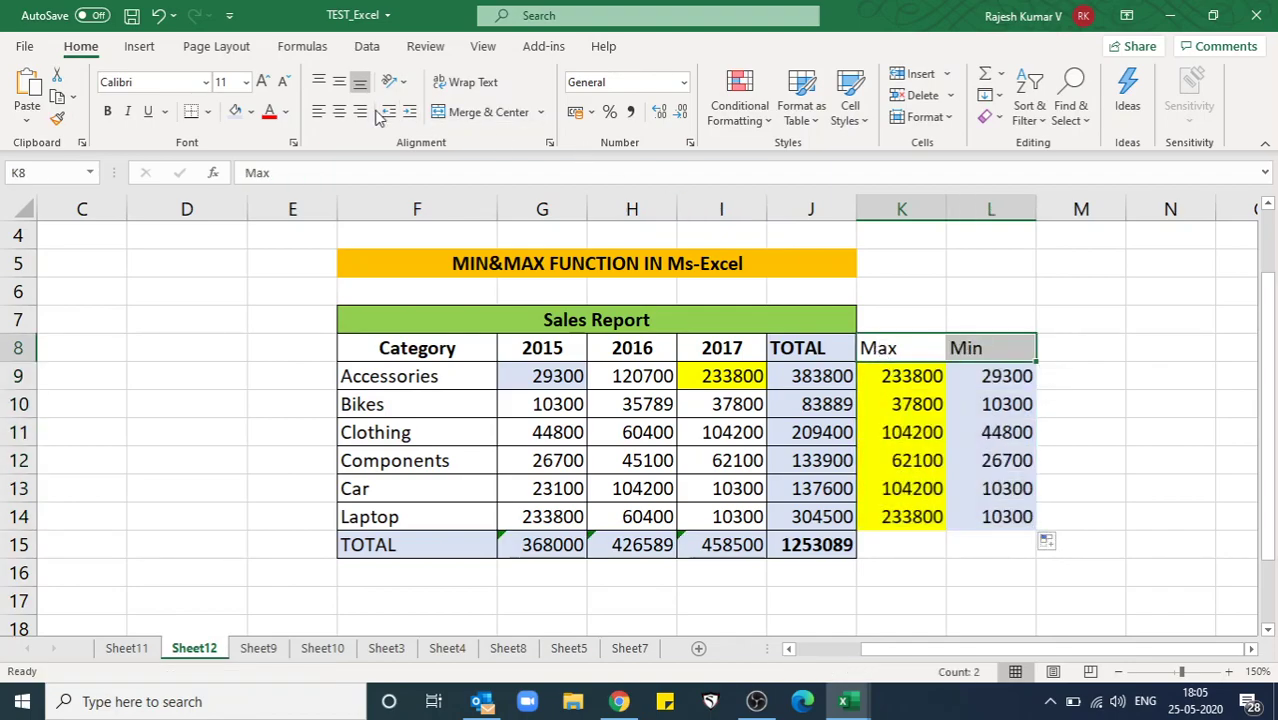
{"action": "left_click", "coordinate": [339, 111]}
- Enter =MAX(G9:G14) in G16 for the 2015 column maximum, 233800
{"action": "left_click", "coordinate": [897, 385]}
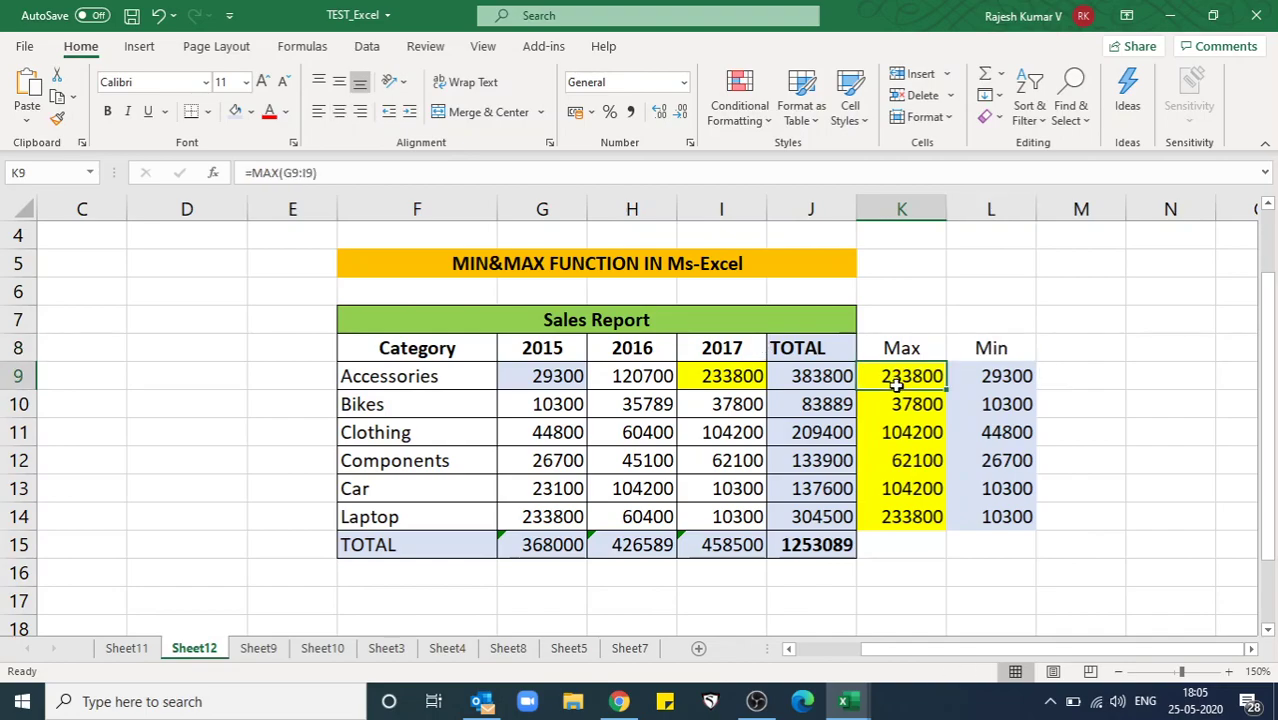
{"action": "left_click", "coordinate": [531, 353]}
{"action": "left_click", "coordinate": [546, 380]}
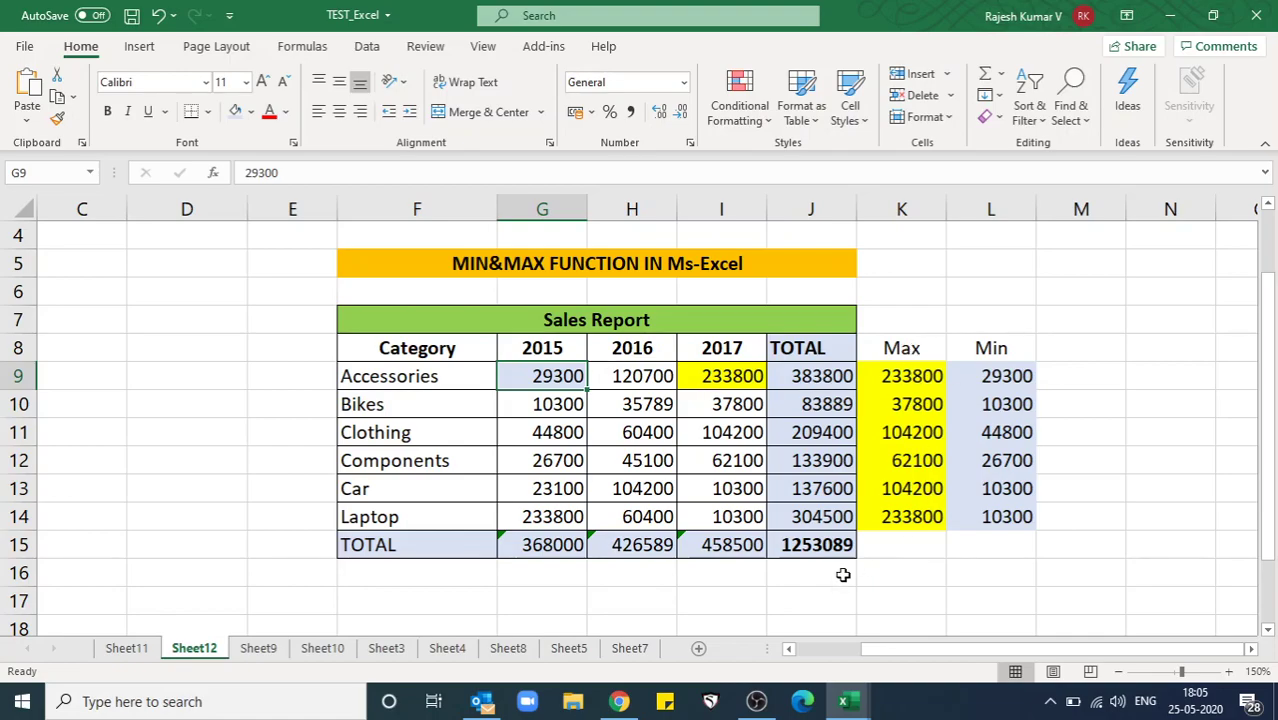
{"action": "left_click", "coordinate": [546, 570]}
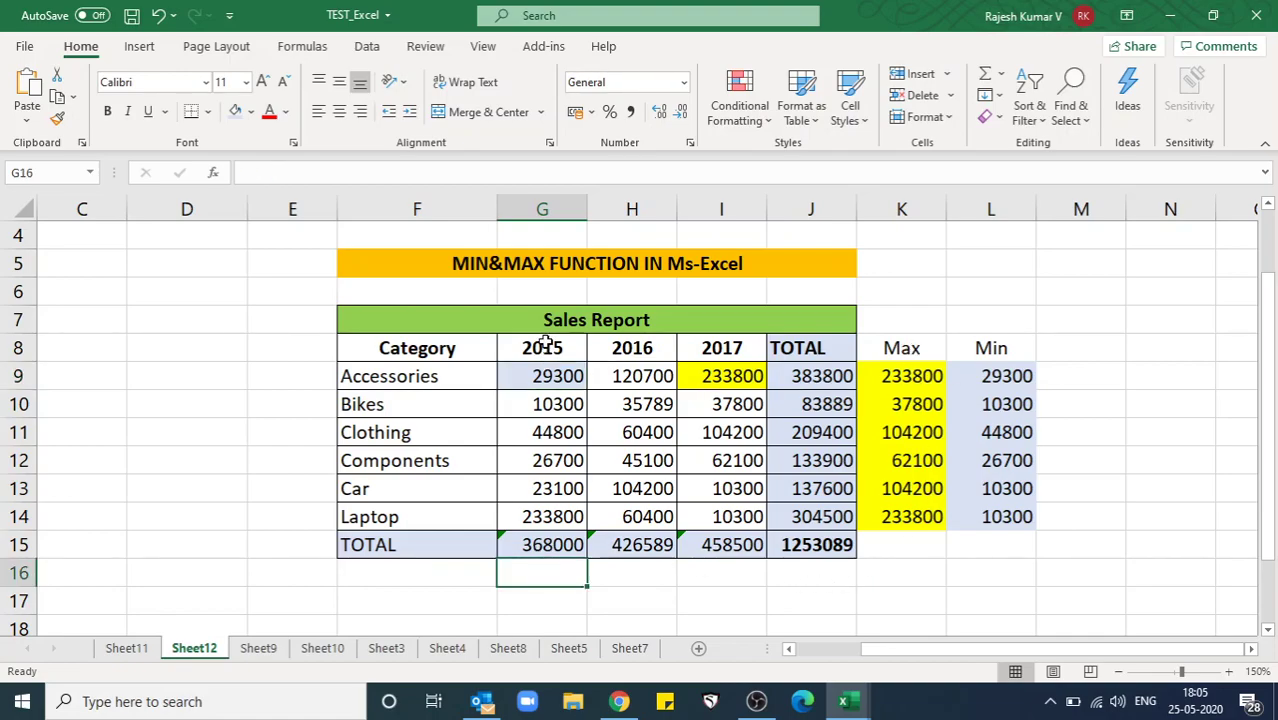
{"action": "left_click_drag", "start_coordinate": [542, 350], "coordinate": [545, 521]}
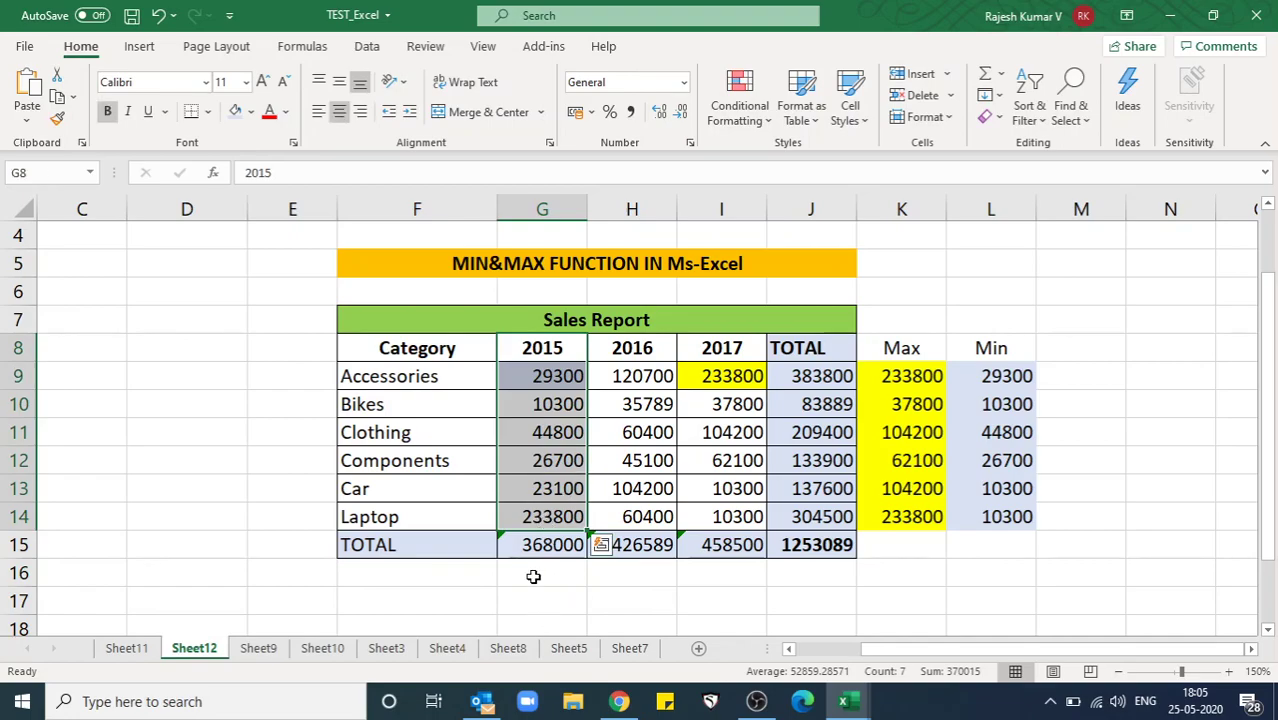
{"action": "left_click", "coordinate": [532, 571]}
{"action": "type", "text": "="}
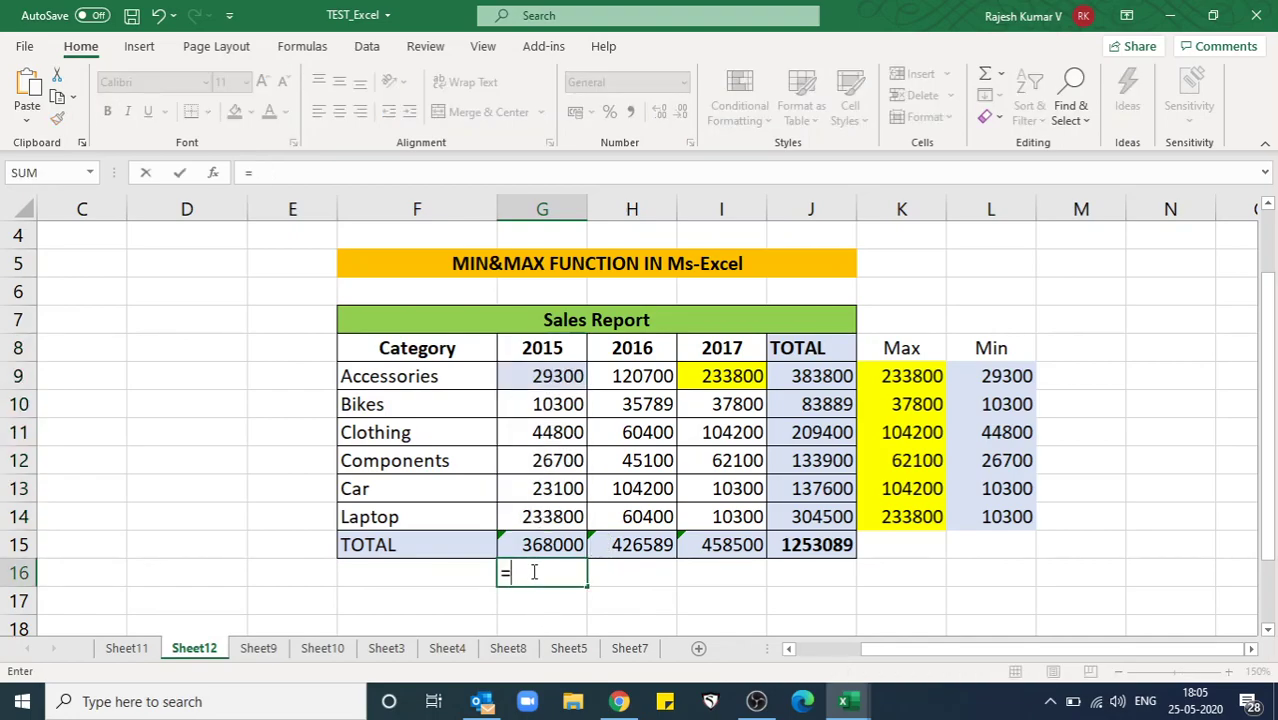
{"action": "type", "text": "Ma"}
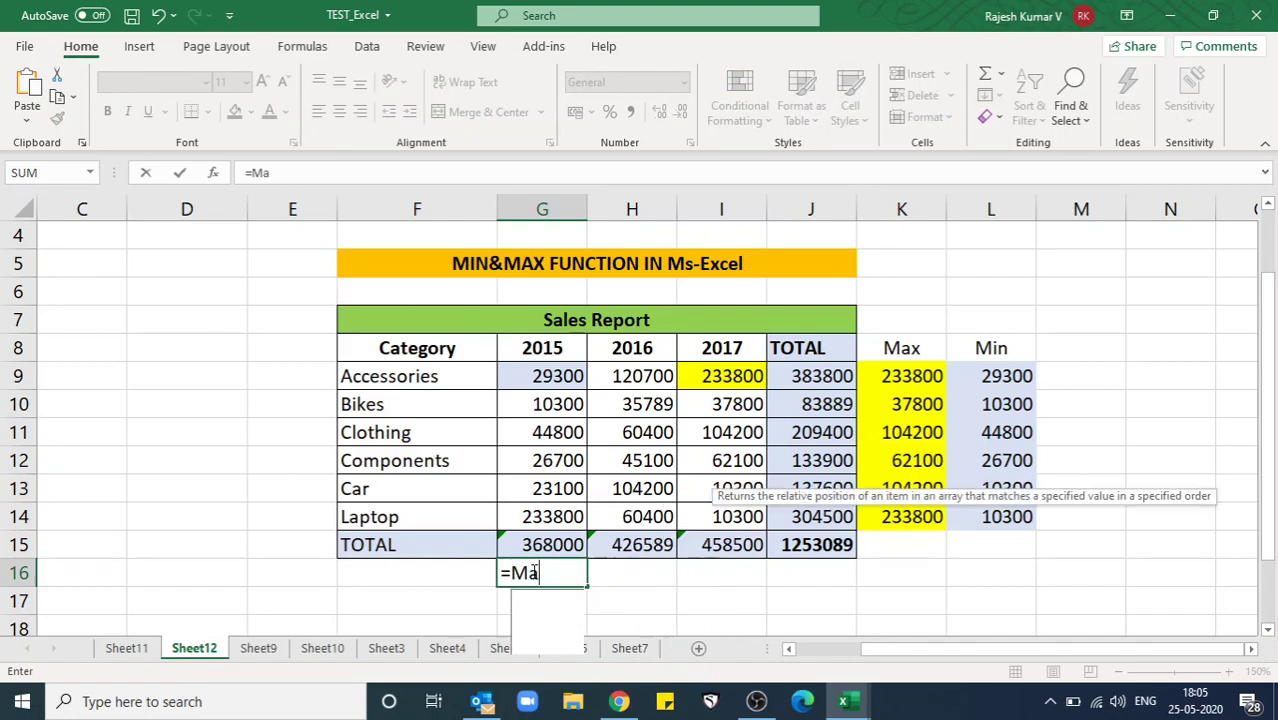
{"action": "type", "text": "x("}
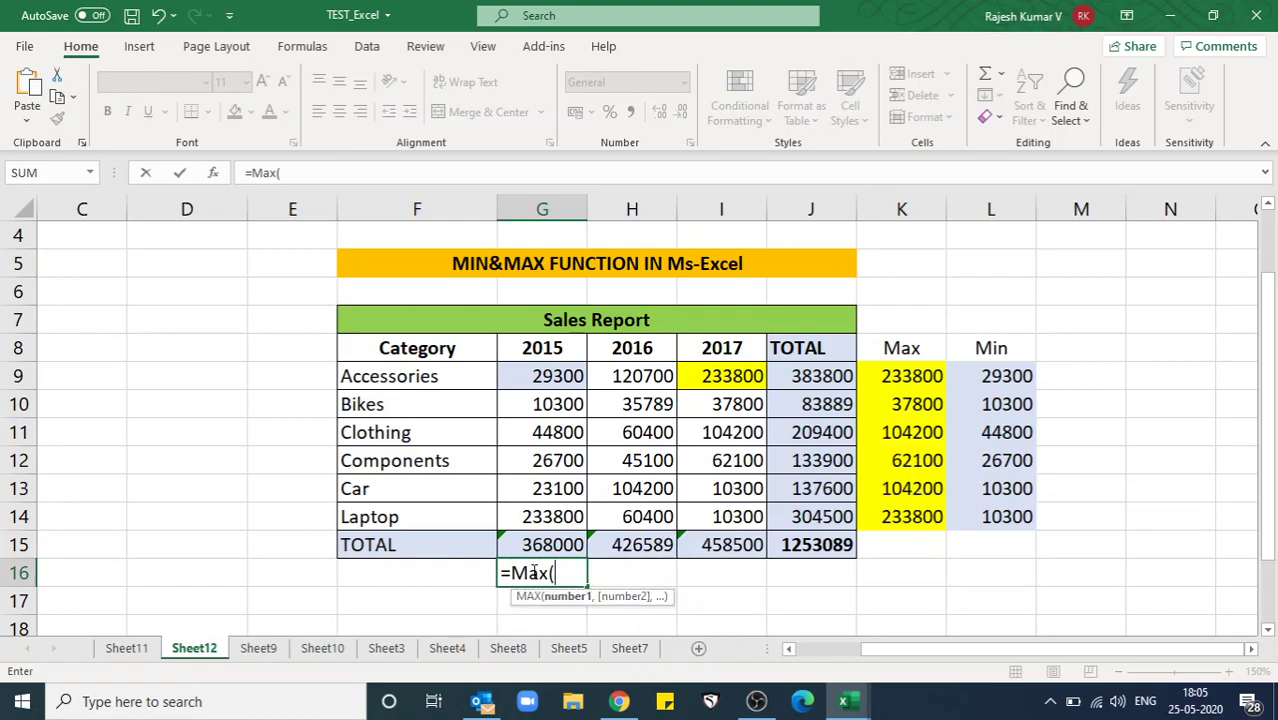
{"action": "left_click", "coordinate": [538, 374]}
{"action": "left_click_drag", "start_coordinate": [538, 374], "coordinate": [541, 512]}
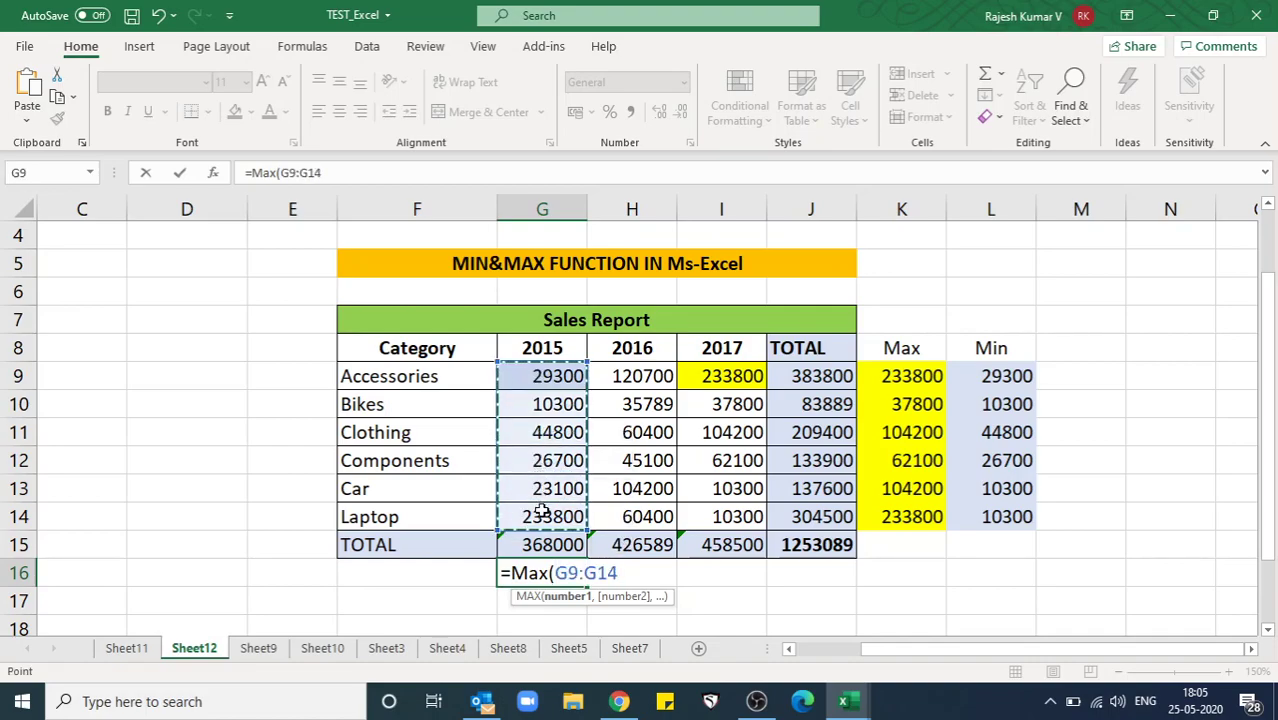
{"action": "type", "text": ")"}
{"action": "key", "text": "Return"}
{"action": "key", "text": "Up"}
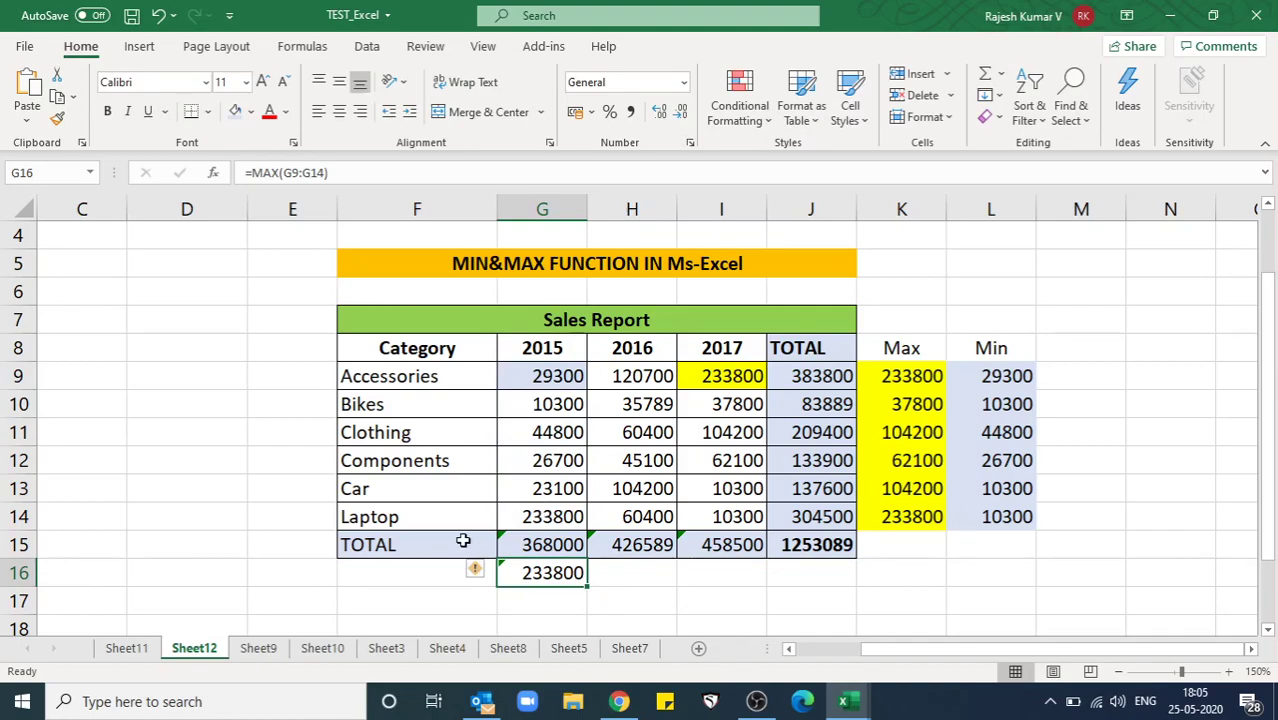
- Select the Laptop 2015 value in G14 and view the font colours without applying one
{"action": "left_click", "coordinate": [524, 516]}
{"action": "left_click", "coordinate": [285, 113]}
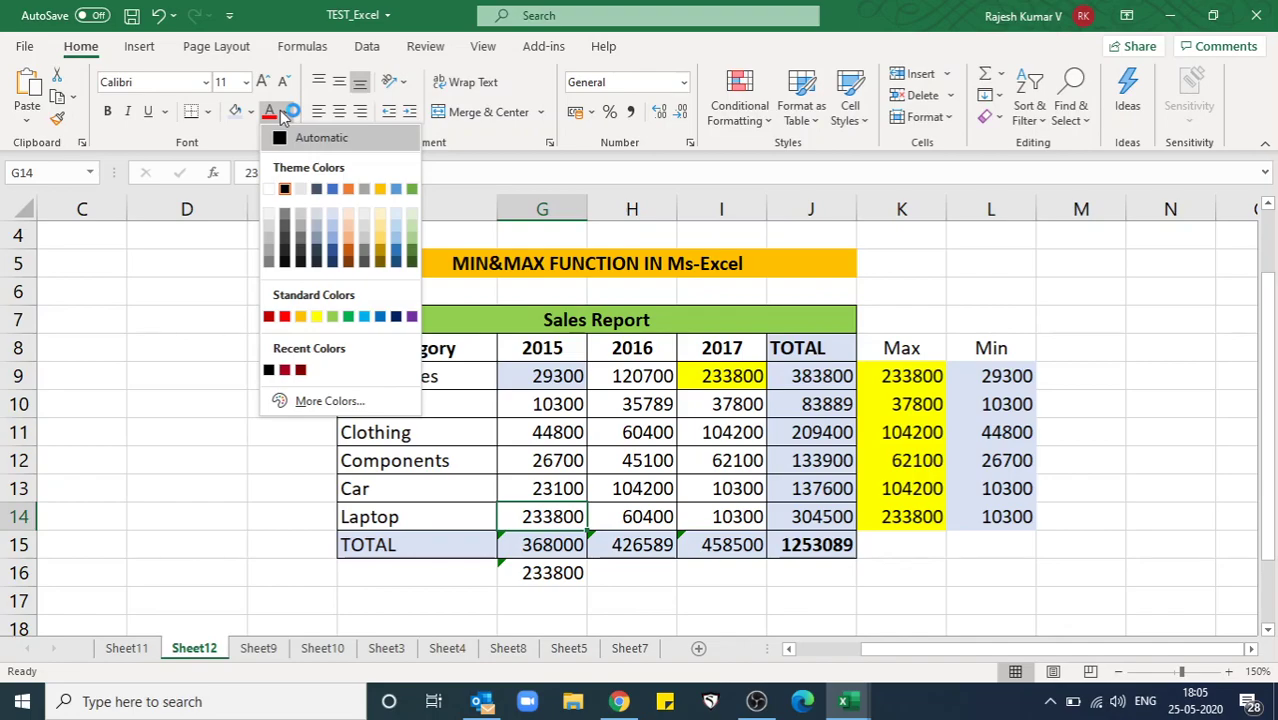
{"action": "left_click", "coordinate": [541, 595]}
- Enter =MIN(G9:G14) in G17 for the 2015 column minimum, 10300
{"action": "left_click", "coordinate": [541, 595]}
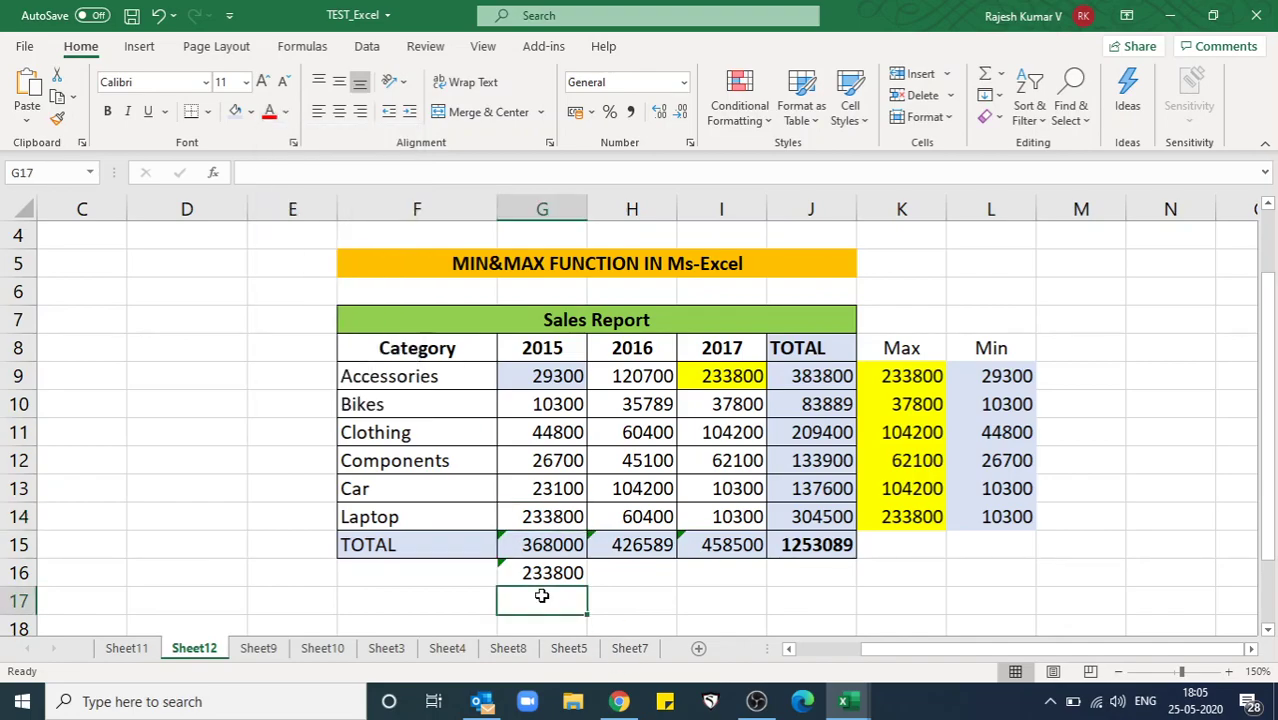
{"action": "type", "text": "=Min"}
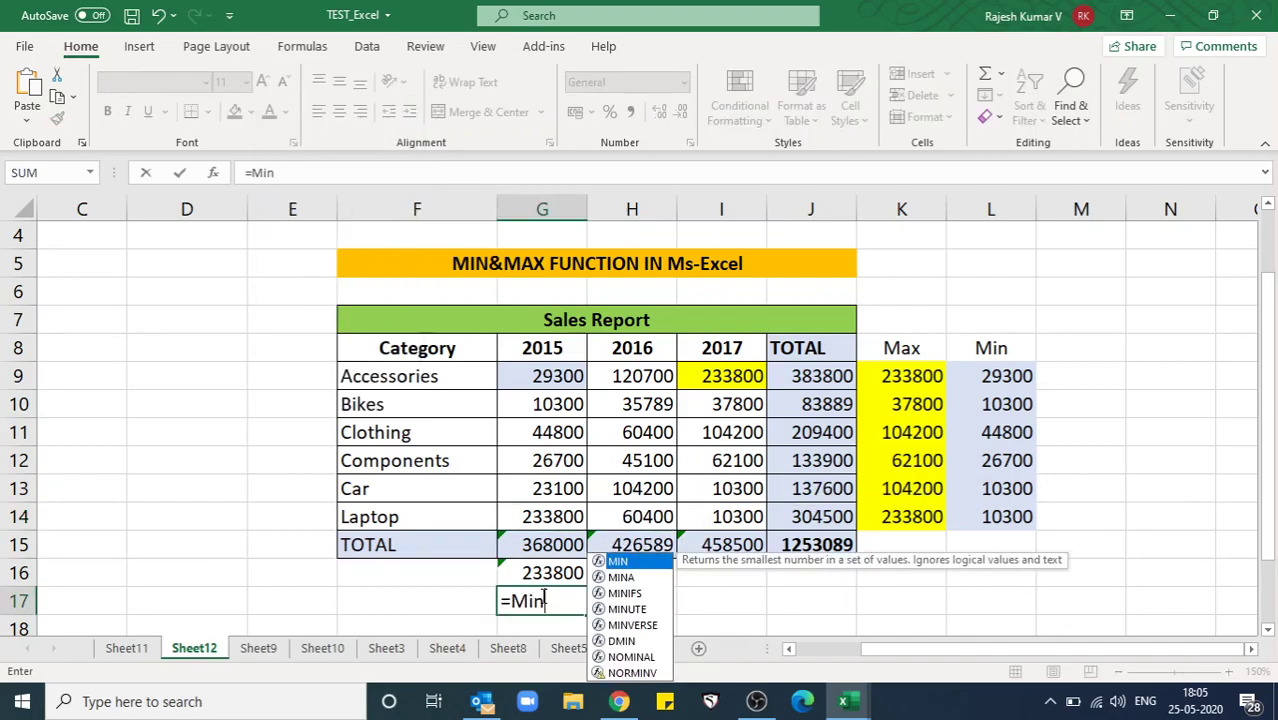
{"action": "type", "text": "("}
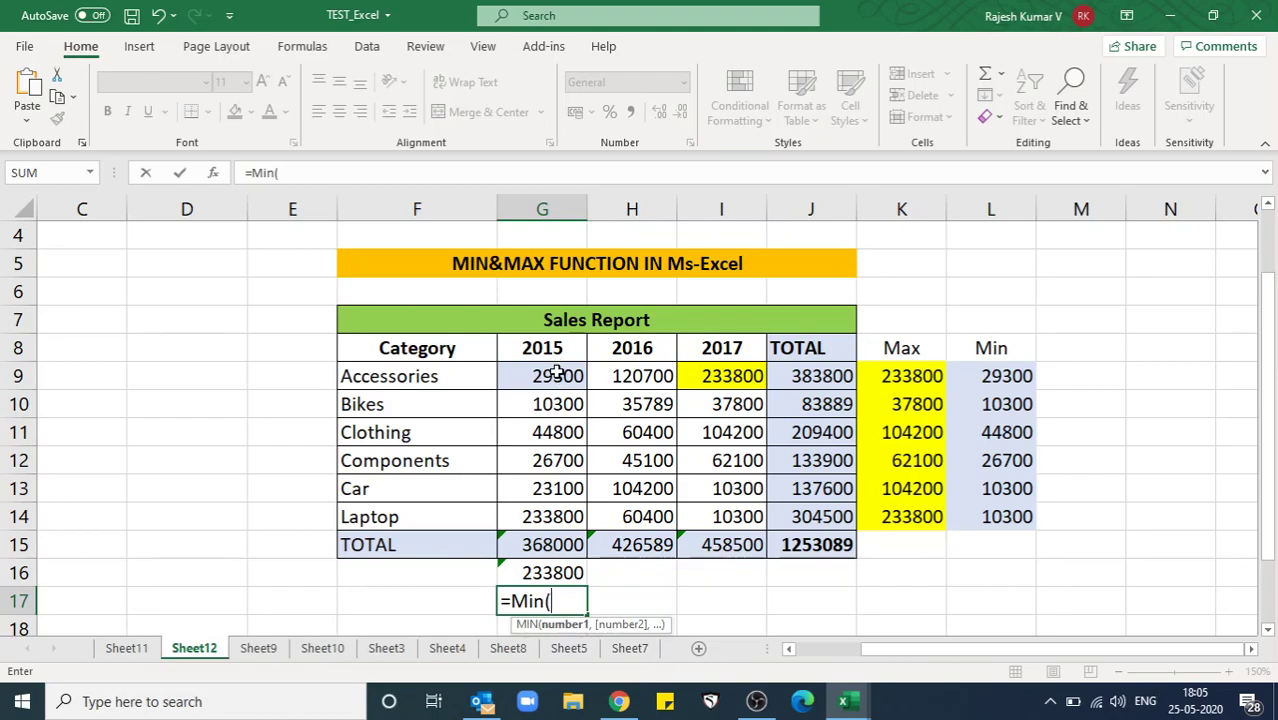
{"action": "left_click", "coordinate": [557, 376]}
{"action": "left_click_drag", "start_coordinate": [557, 376], "coordinate": [556, 514]}
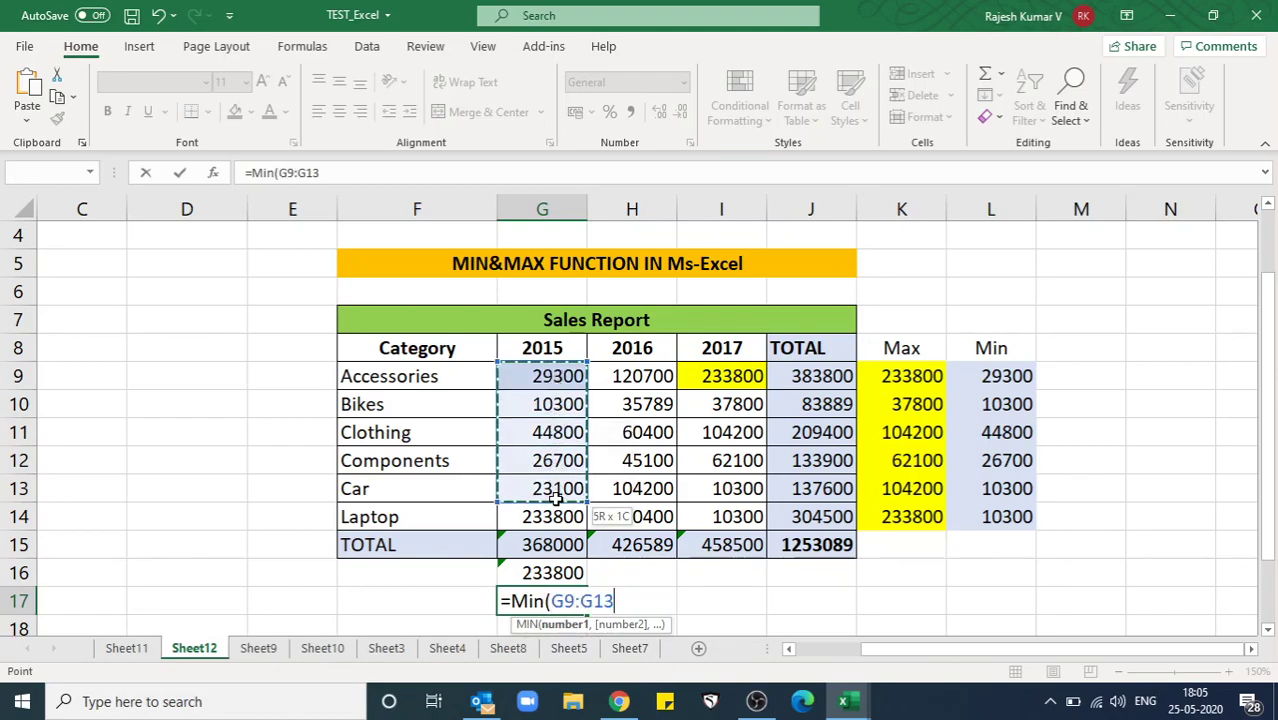
{"action": "type", "text": ")"}
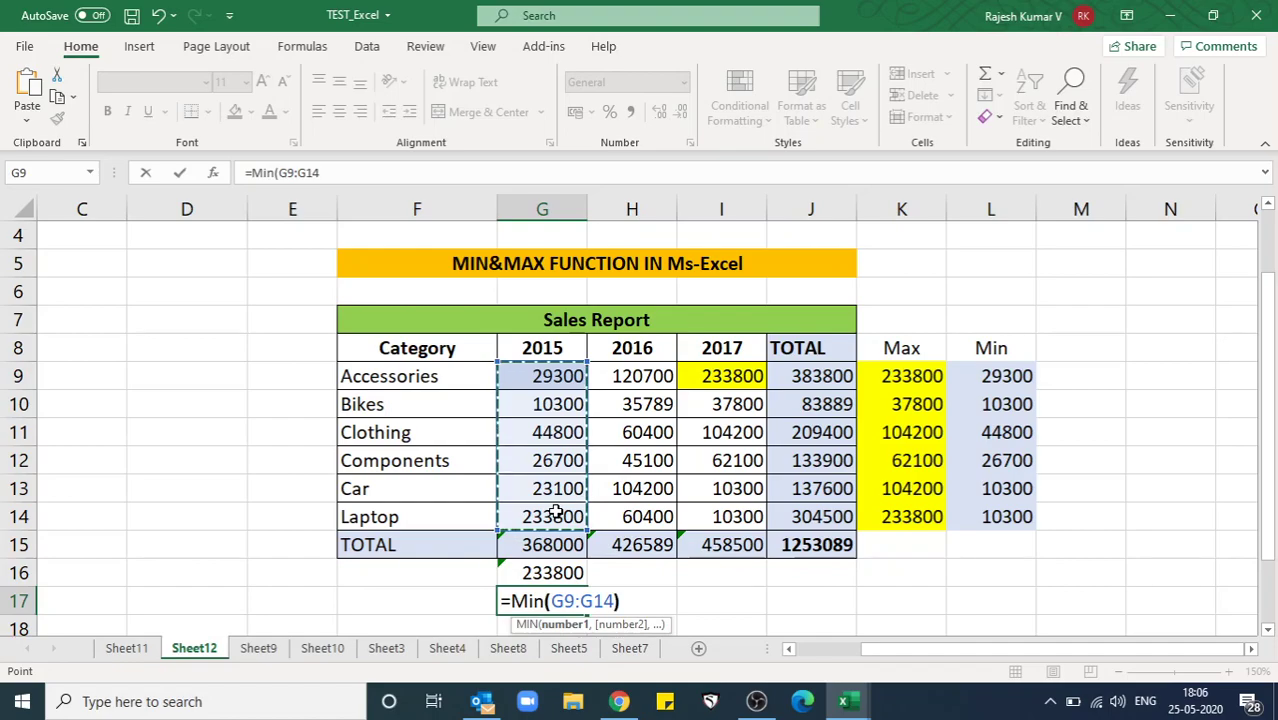
{"action": "key", "text": "Return"}
- Label F16 as Max and F17 as Min
{"action": "key", "text": "Up"}
{"action": "key", "text": "Up"}
{"action": "key", "text": "Left"}
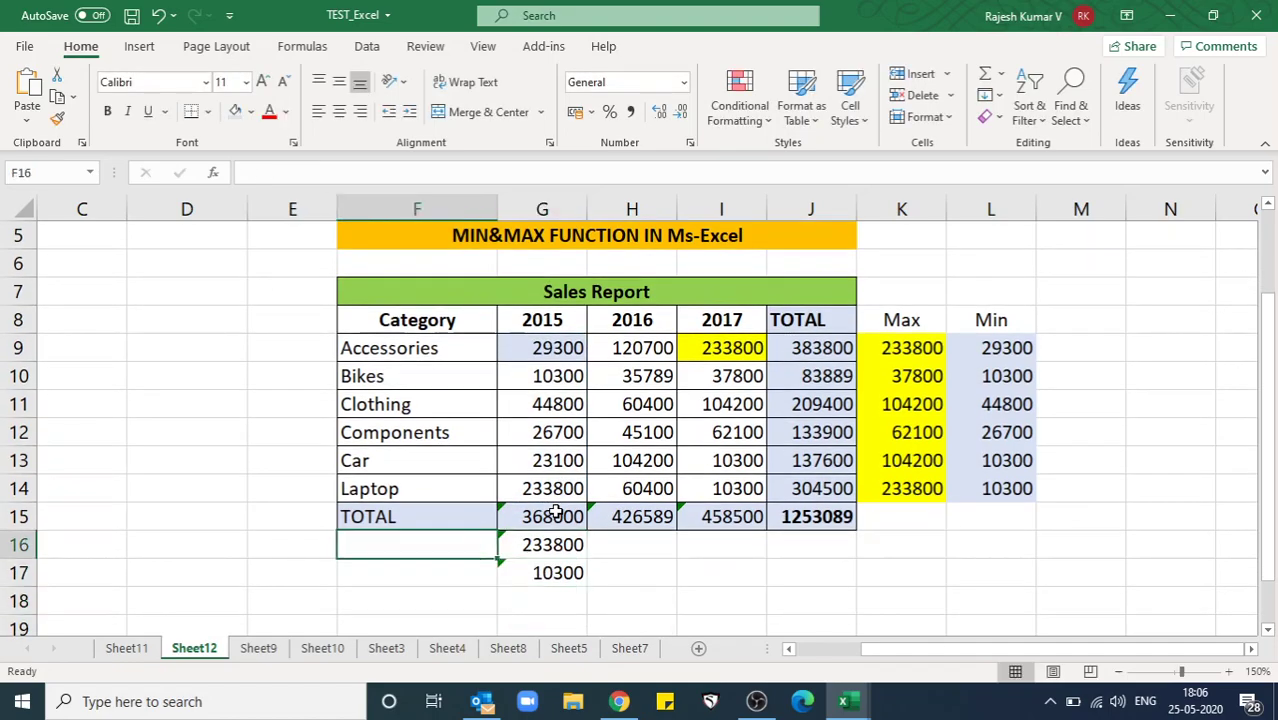
{"action": "type", "text": "Max"}
{"action": "key", "text": "Return"}
{"action": "type", "text": "M"}
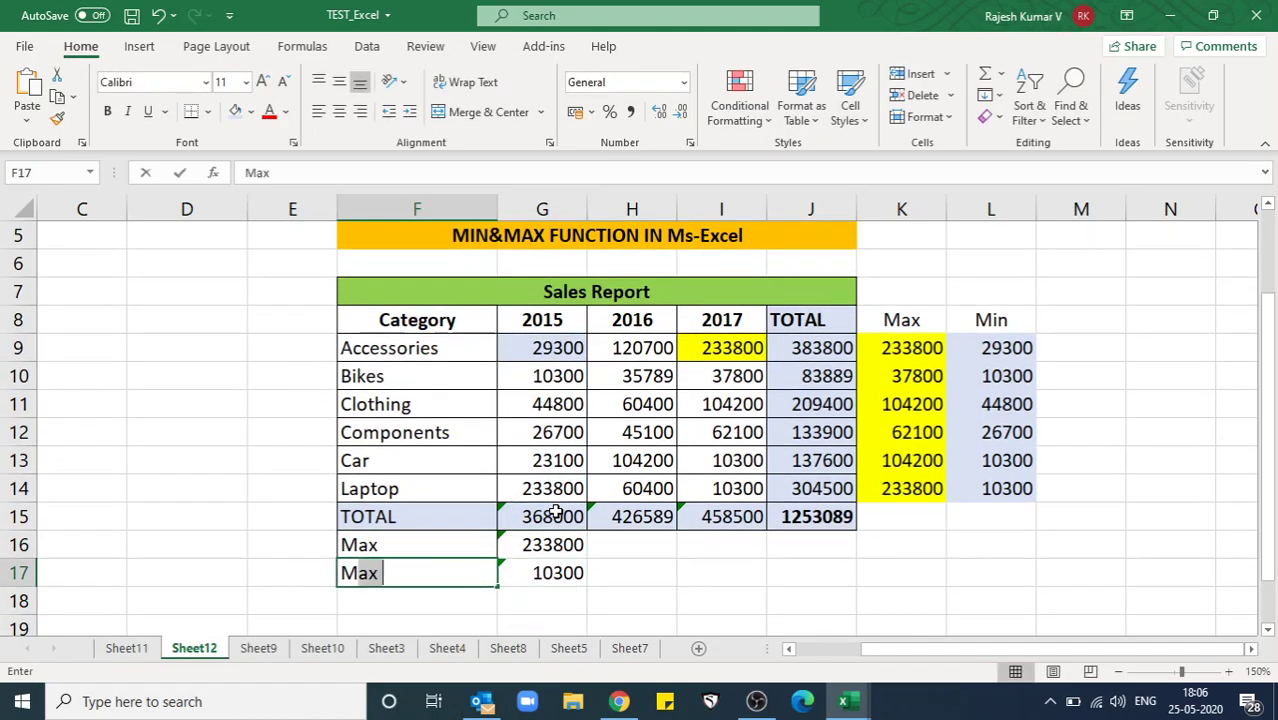
{"action": "type", "text": "in"}
{"action": "key", "text": "Return"}
{"action": "key", "text": "Up"}
{"action": "key", "text": "Up"}
{"action": "key", "text": "Right"}
{"action": "key", "text": "Right"}
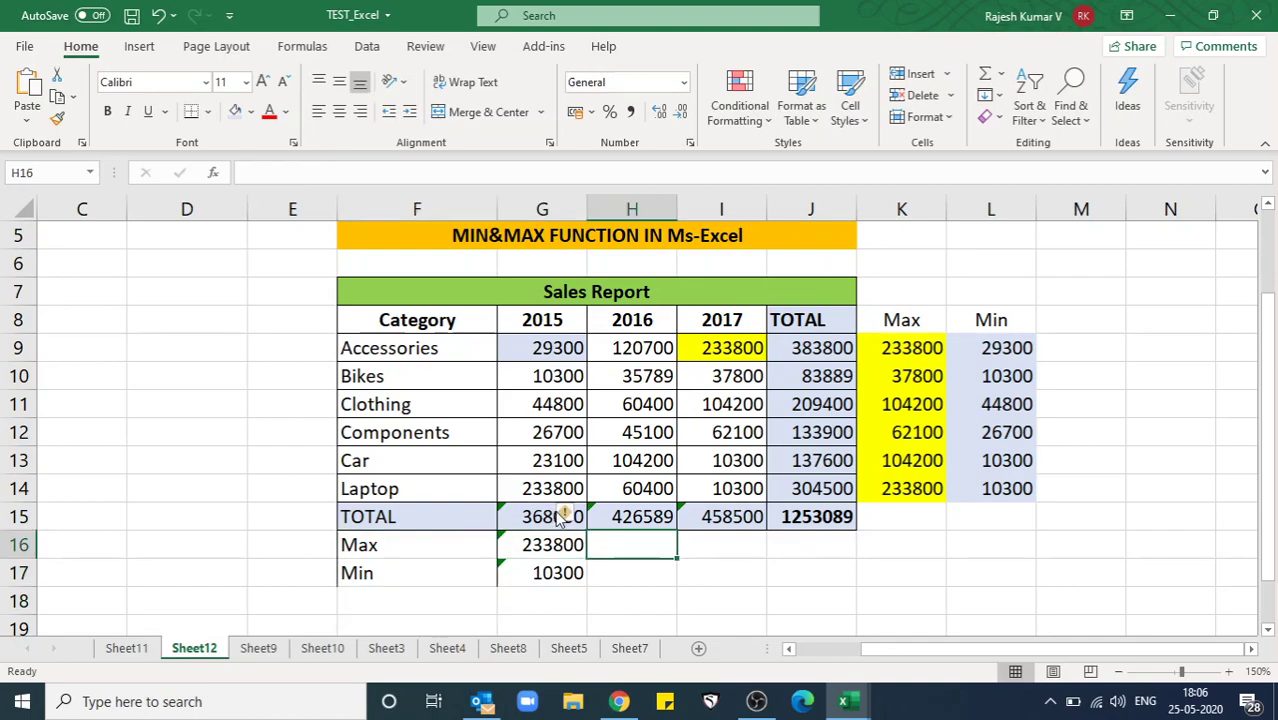
{"action": "key", "text": "Right"}
{"action": "key", "text": "Down"}
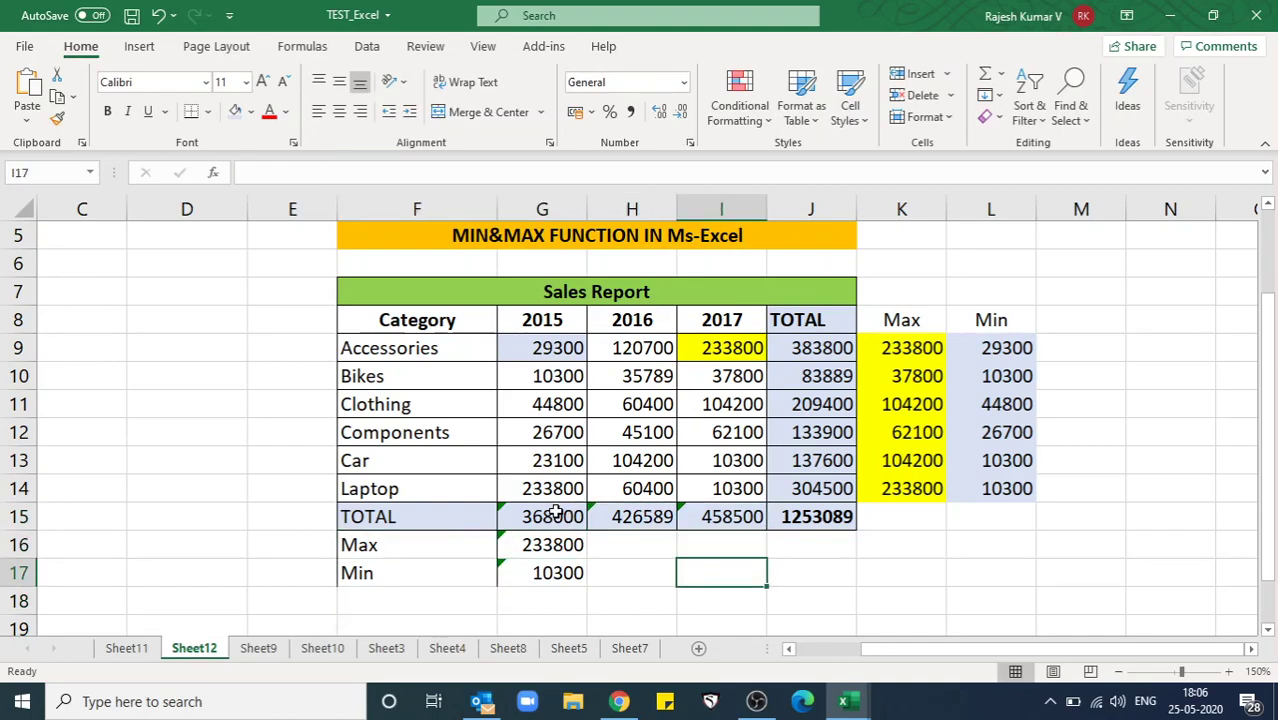
{"action": "key", "text": "Down"}
{"action": "key", "text": "Down"}
{"action": "key", "text": "Up"}
{"action": "key", "text": "Left"}
{"action": "key", "text": "Down"}
{"action": "key", "text": "Down"}
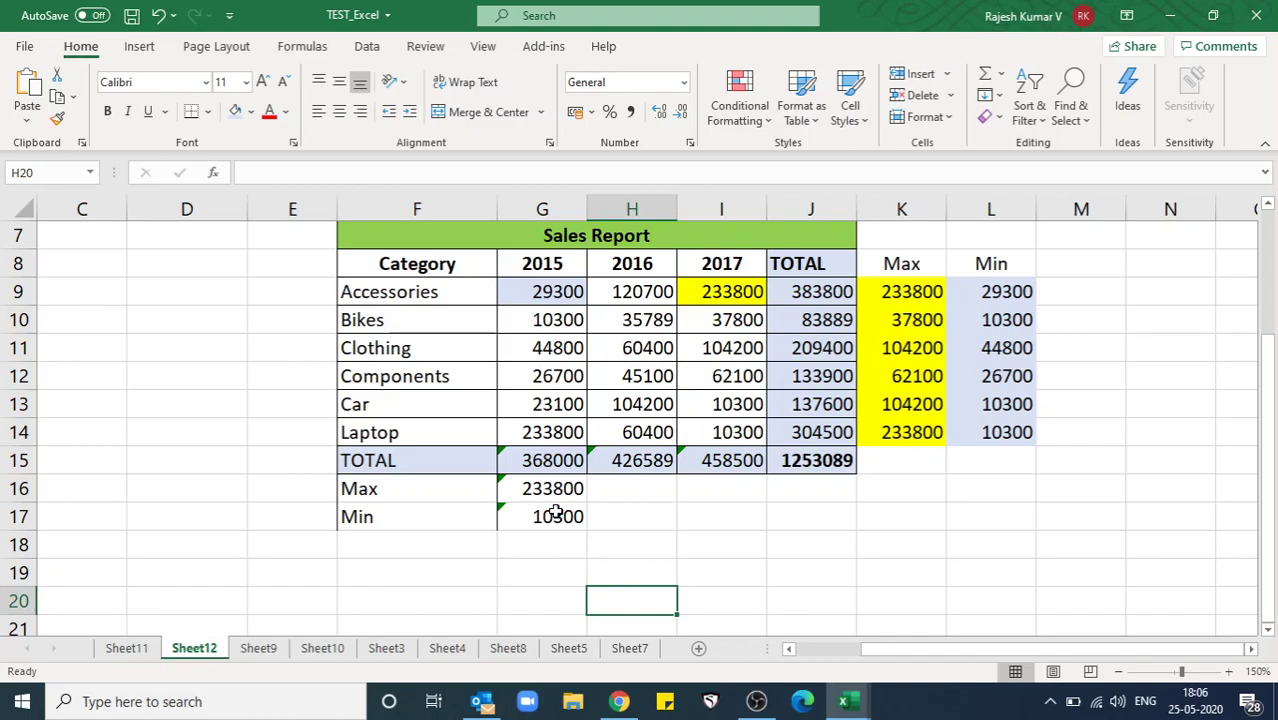
- Enter =MAX(G9:I14) in I18 for the overall maximum, correcting the mistyped function name
{"action": "key", "text": "Up"}
{"action": "key", "text": "Up"}
{"action": "key", "text": "Right"}
{"action": "type", "text": "="}
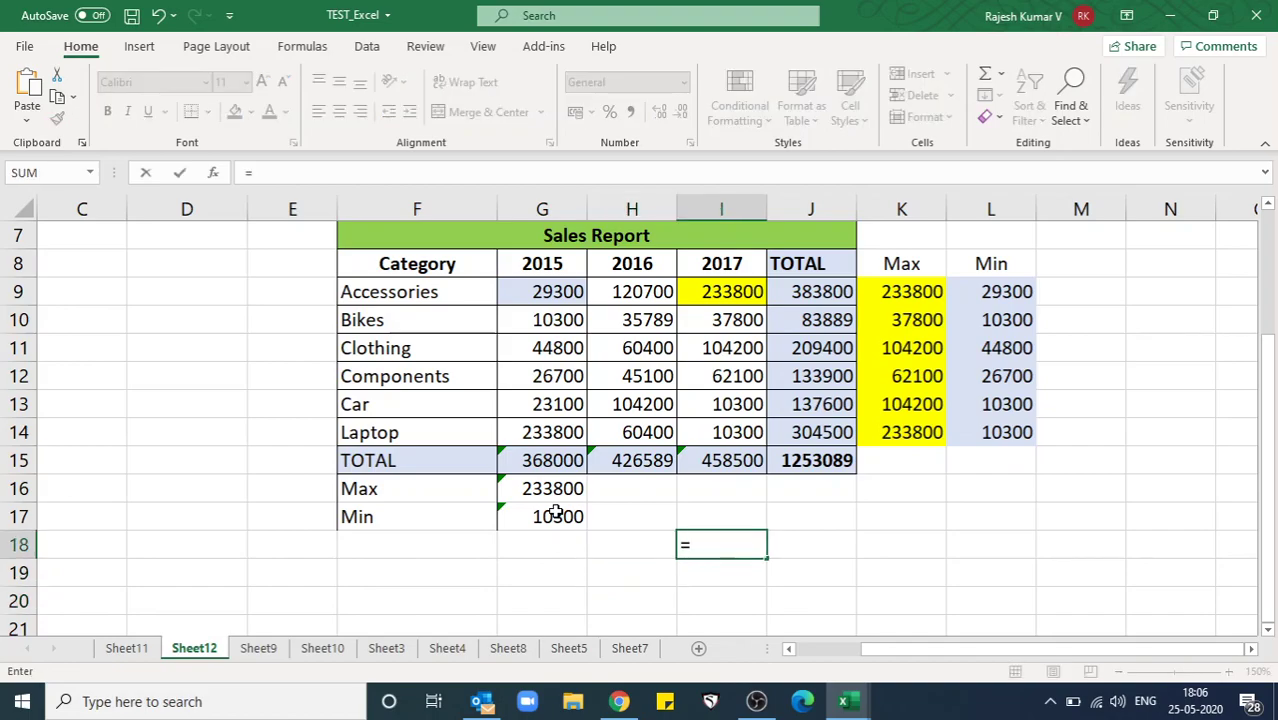
{"action": "type", "text": "M"}
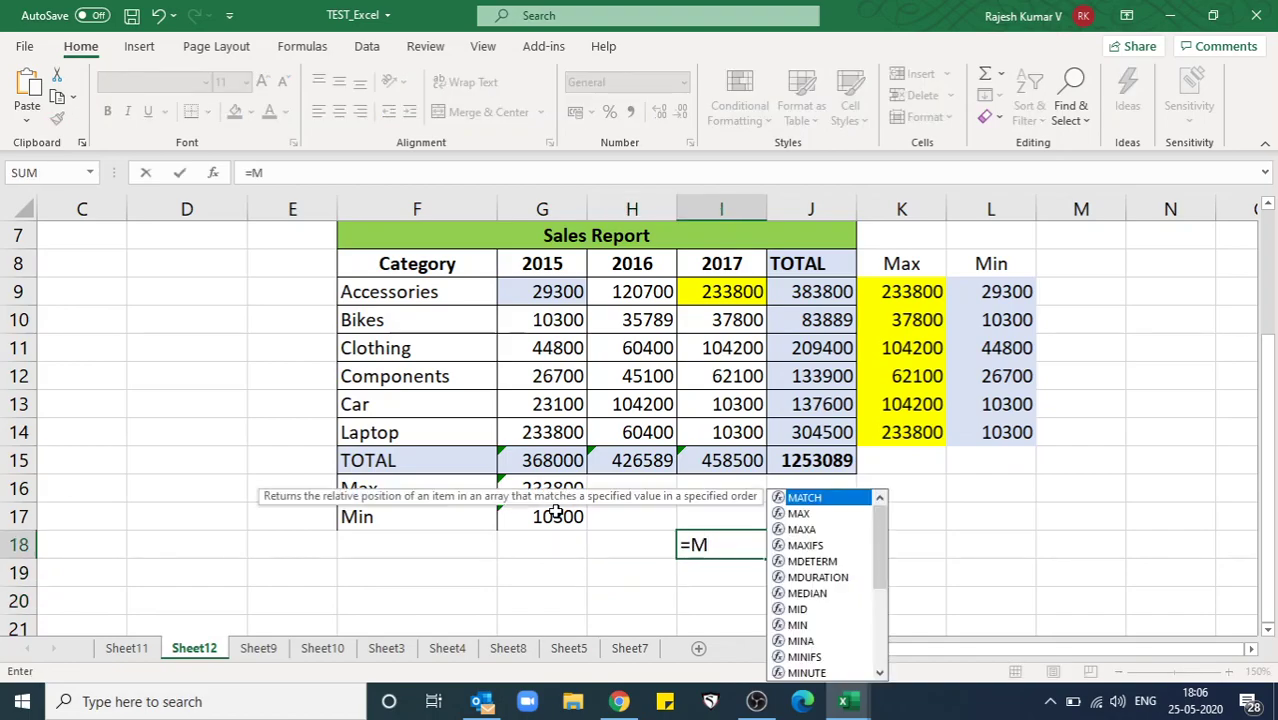
{"action": "type", "text": "XA"}
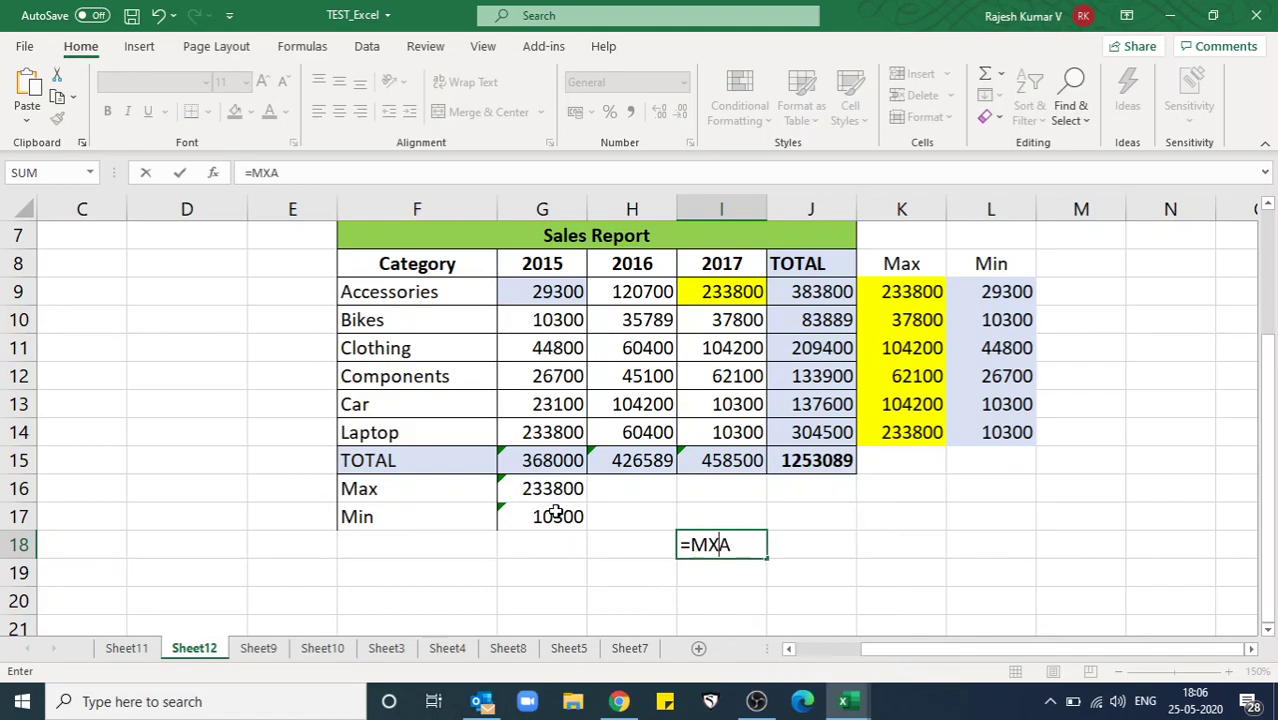
{"action": "key", "text": "BackSpace"}
{"action": "key", "text": "Right"}
{"action": "type", "text": "Z"}
{"action": "key", "text": "BackSpace"}
{"action": "type", "text": "X("}
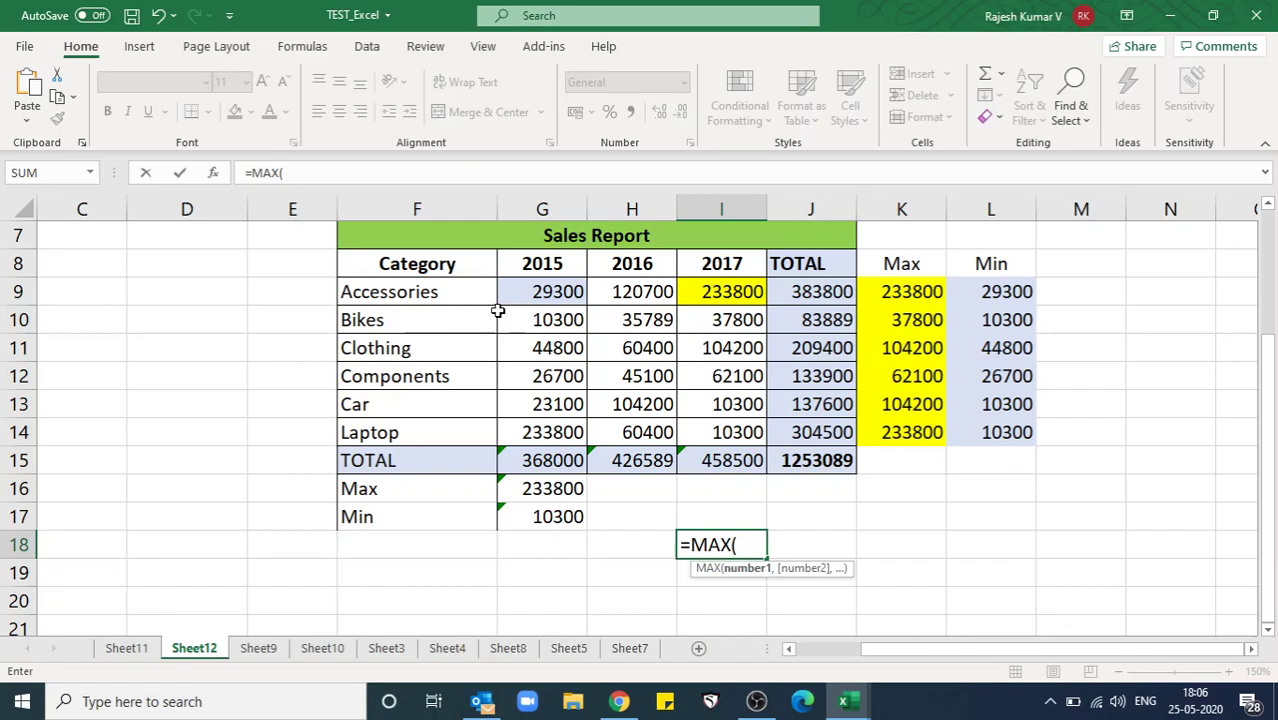
{"action": "left_click_drag", "start_coordinate": [530, 293], "coordinate": [716, 430]}
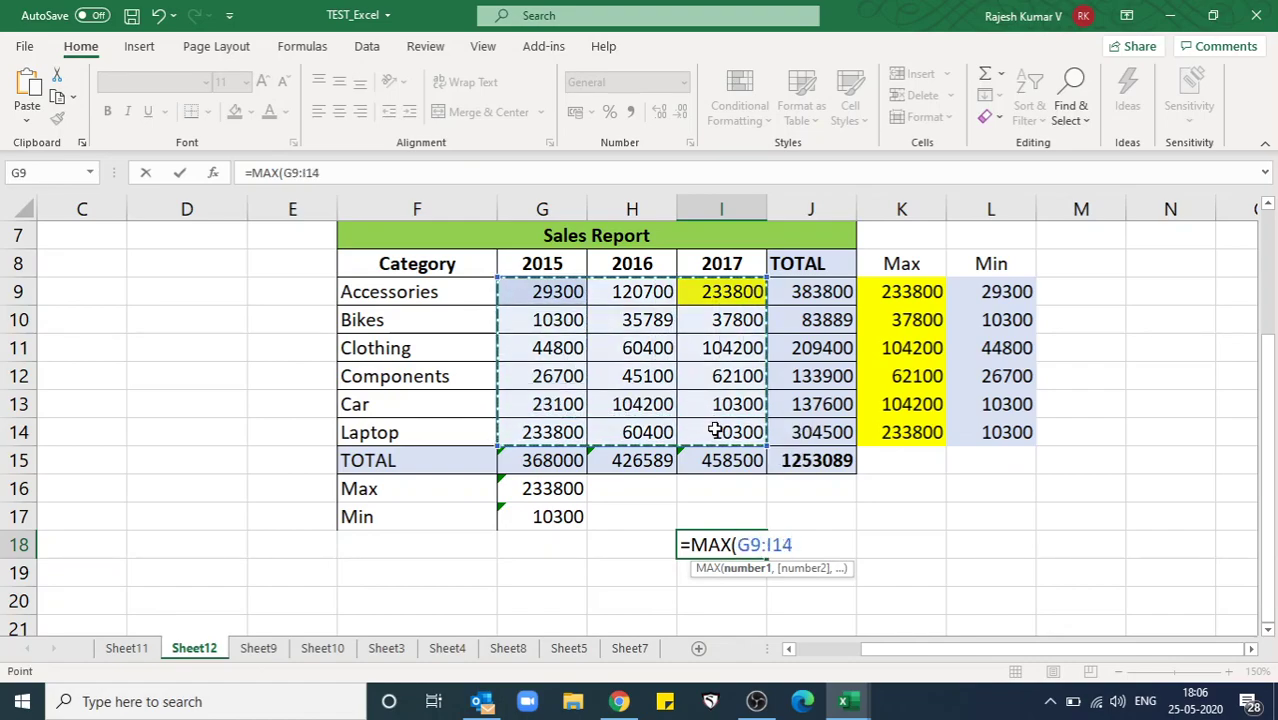
{"action": "type", "text": ")"}
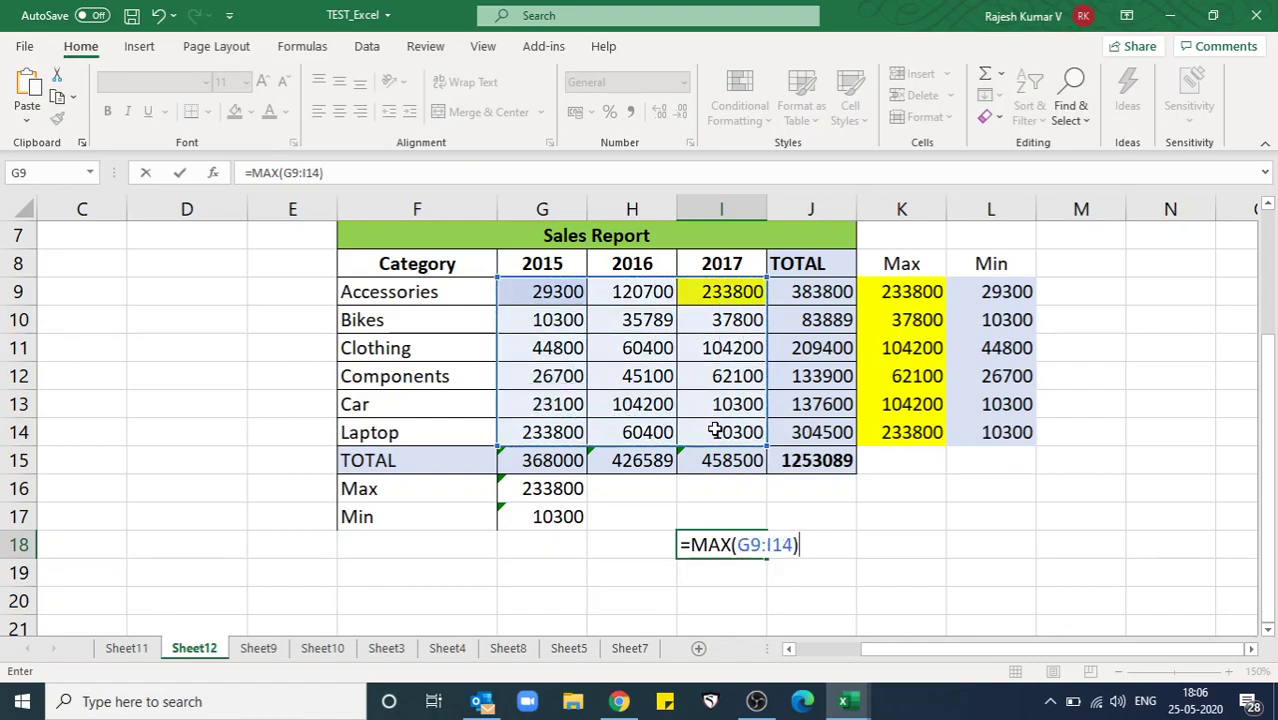
{"action": "key", "text": "Return"}
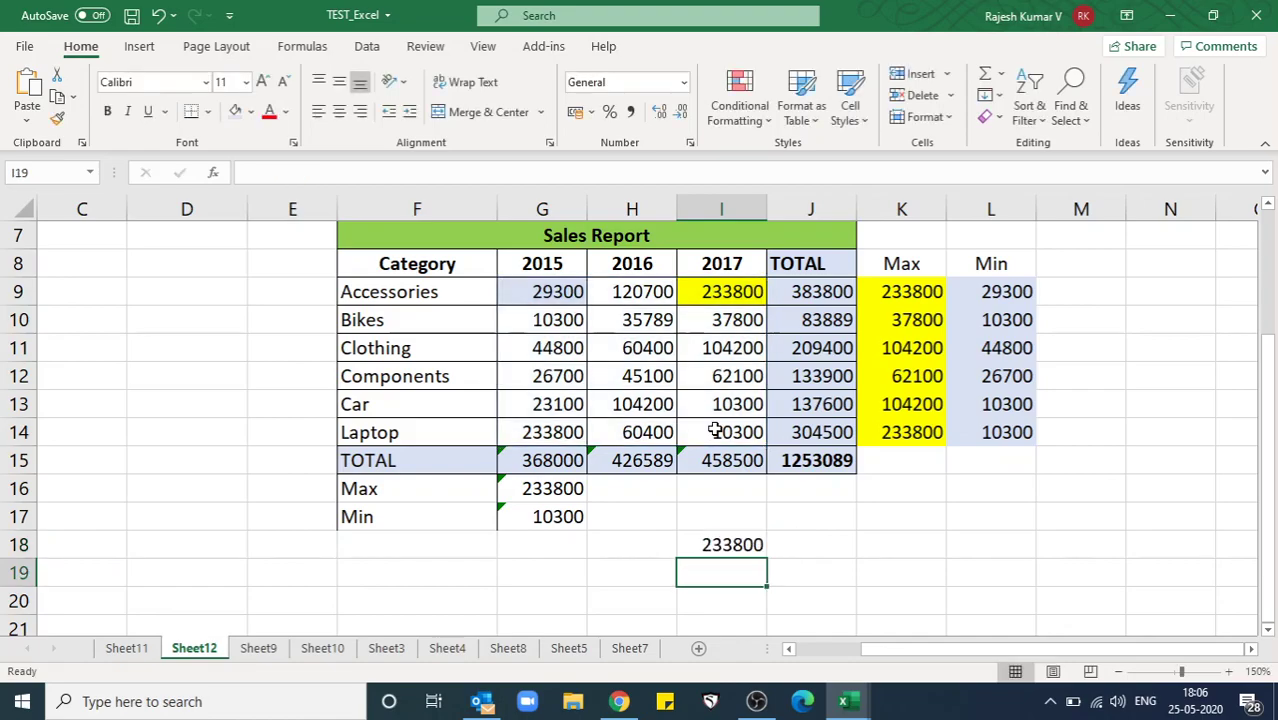
{"action": "key", "text": "Up"}
- Give both 233800 cells, G14 and I9, a yellow fill
{"action": "left_click", "coordinate": [556, 437]}
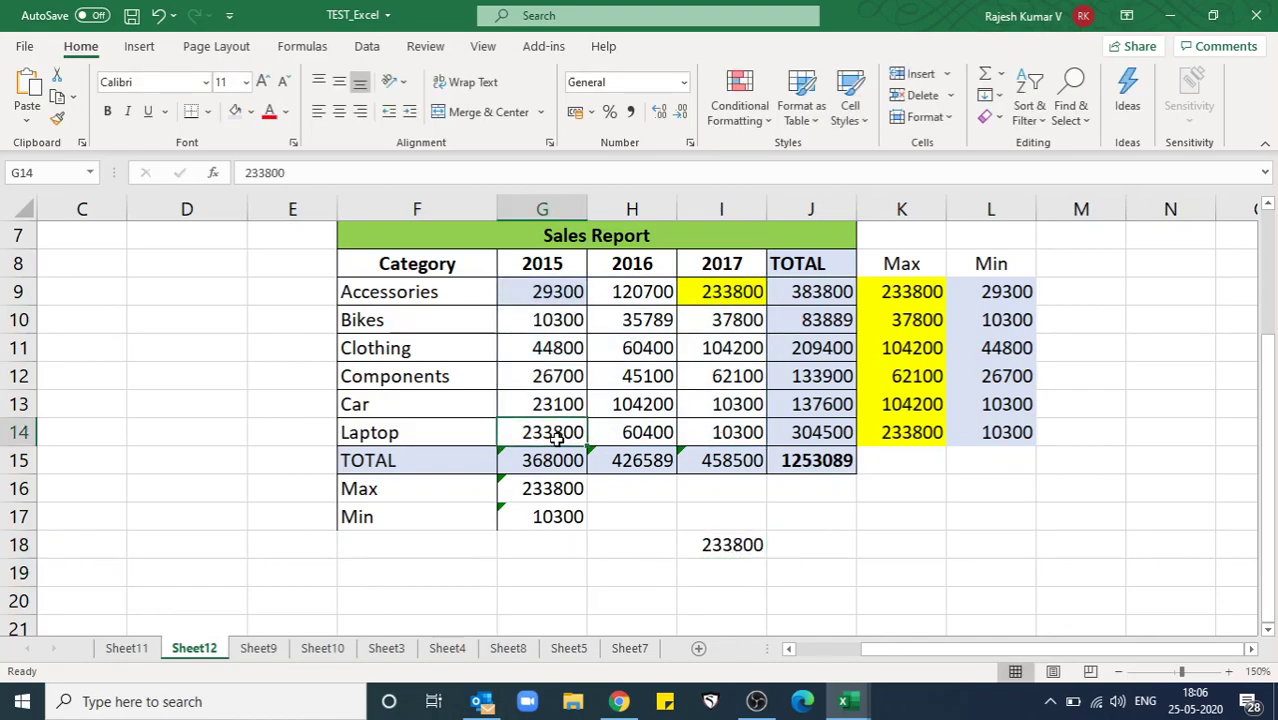
{"action": "left_click", "coordinate": [738, 289], "text": "ctrl"}
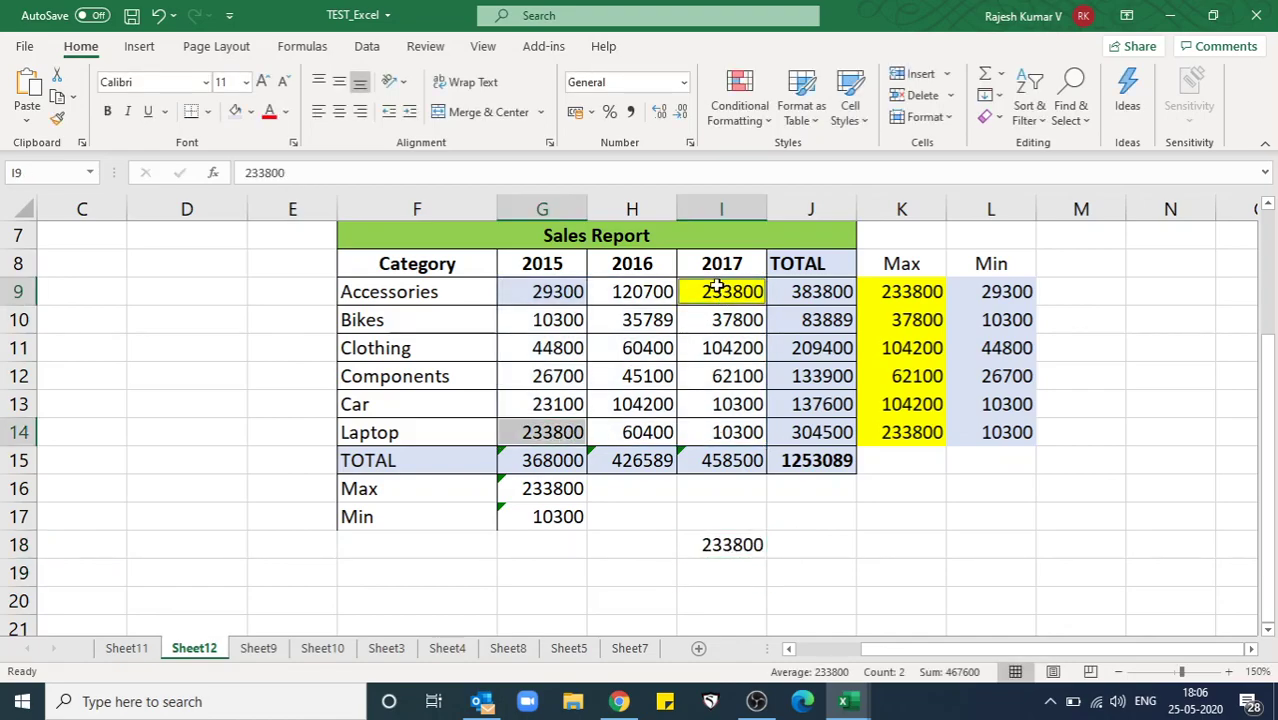
{"action": "left_click", "coordinate": [236, 111]}
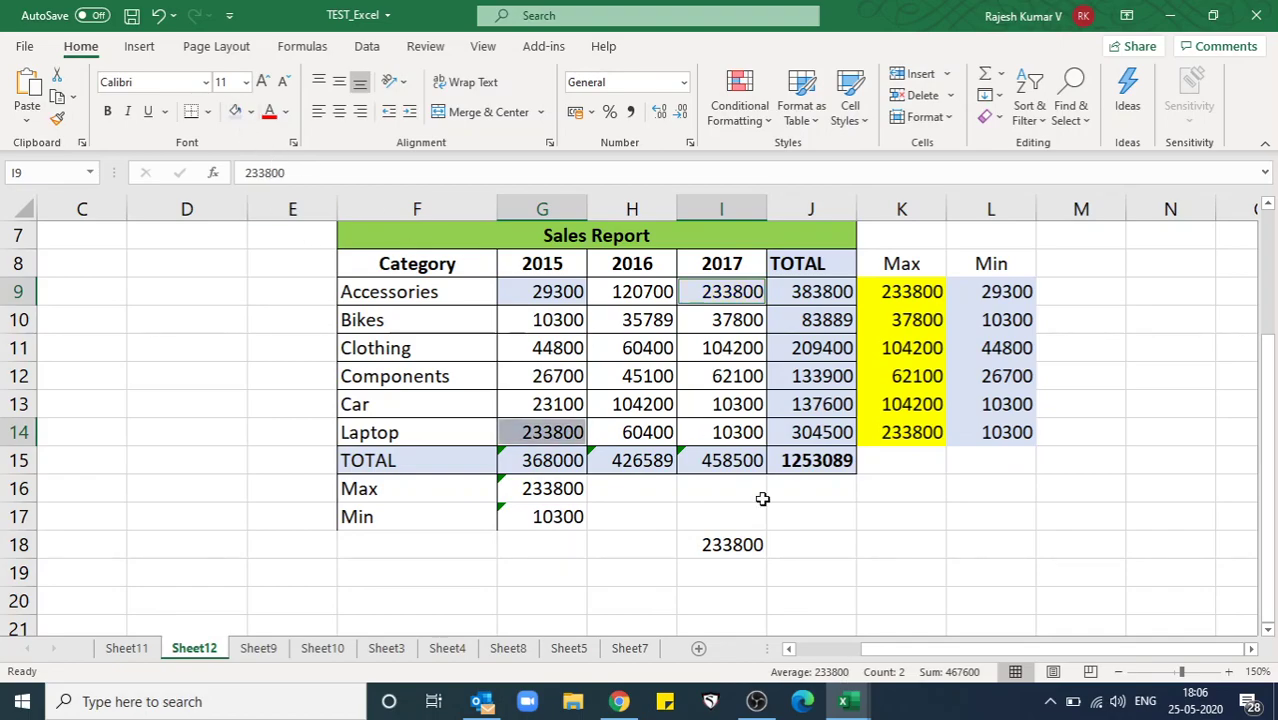
{"action": "left_click", "coordinate": [250, 111]}
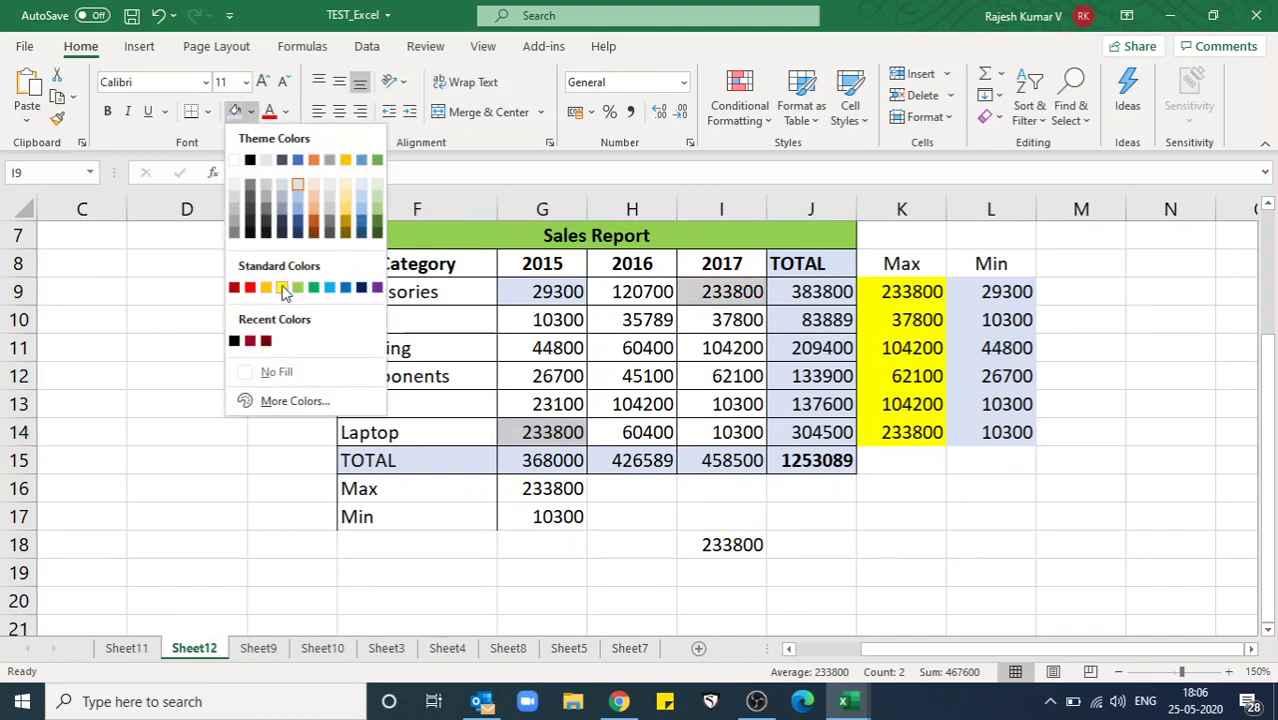
{"action": "left_click", "coordinate": [281, 286]}
{"action": "key", "text": "Right"}
{"action": "key", "text": "Right"}
{"action": "key", "text": "Down"}
{"action": "key", "text": "Down"}
{"action": "key", "text": "Down"}
{"action": "key", "text": "Down"}
{"action": "key", "text": "Down"}
{"action": "key", "text": "Down"}
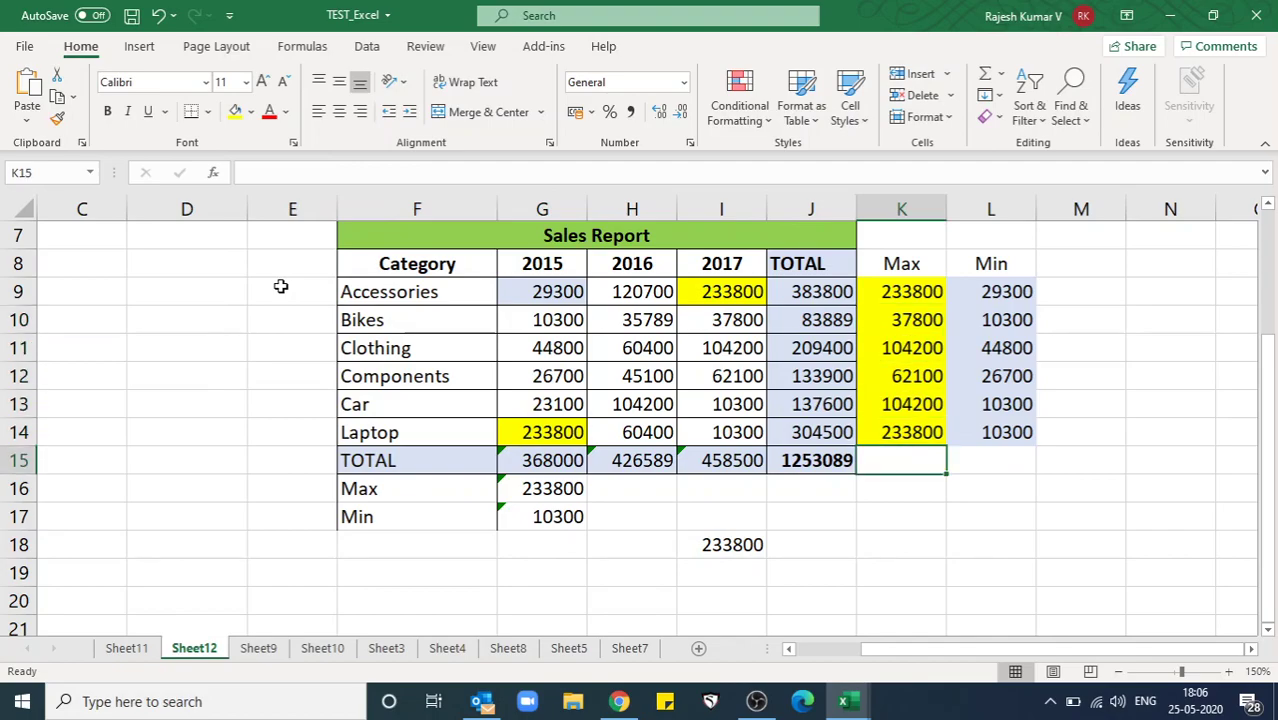
{"action": "key", "text": "Down"}
{"action": "key", "text": "Down"}
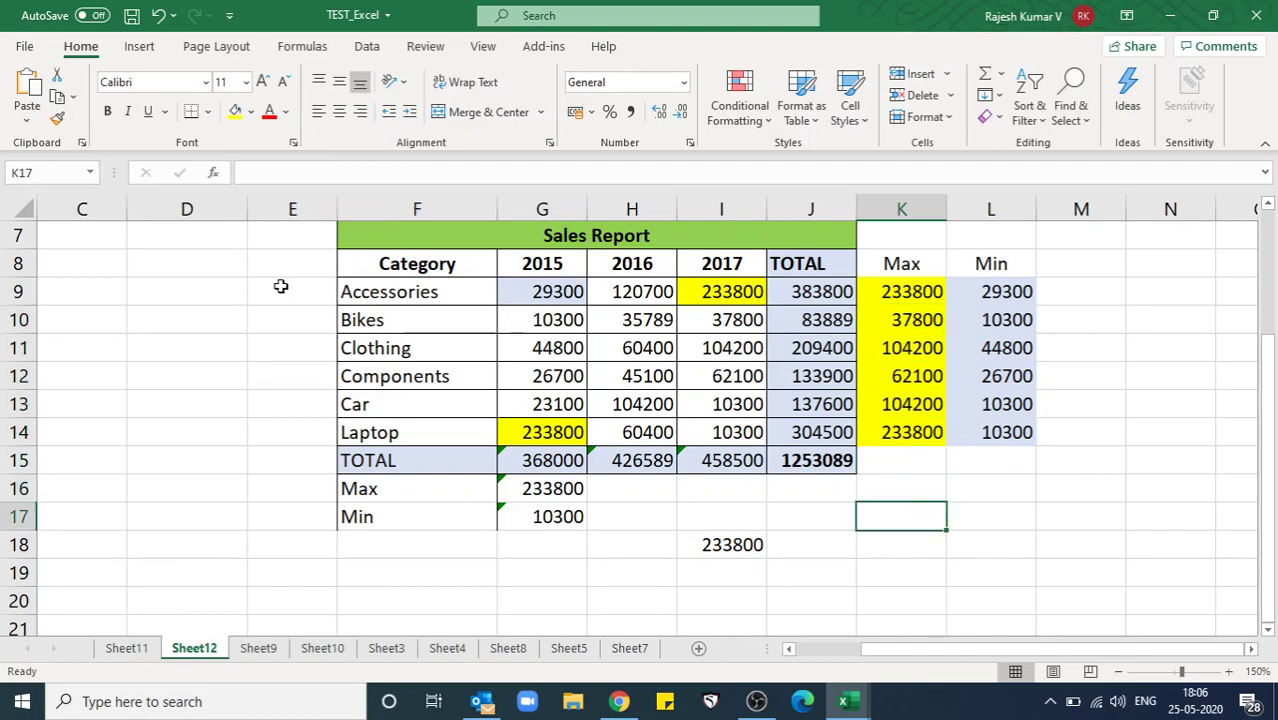
{"action": "key", "text": "Down"}
{"action": "key", "text": "Left"}
{"action": "key", "text": "Down"}
{"action": "key", "text": "Left"}
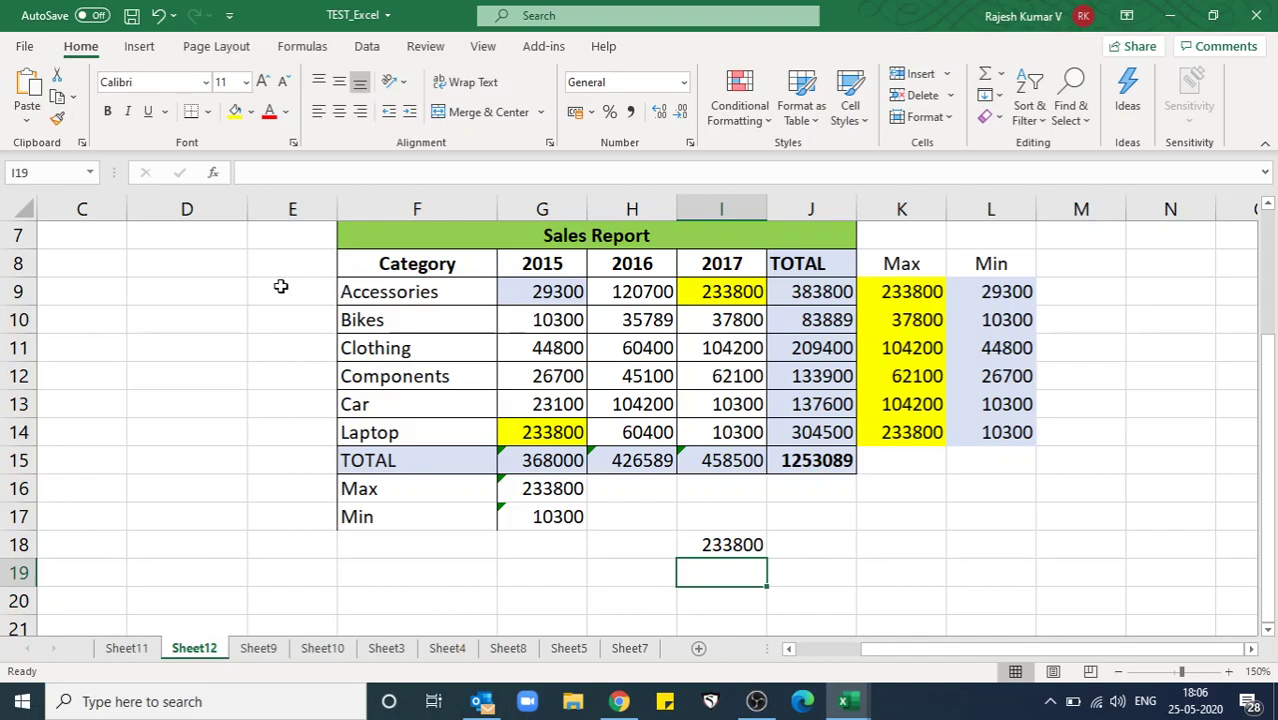
{"action": "key", "text": "Up"}
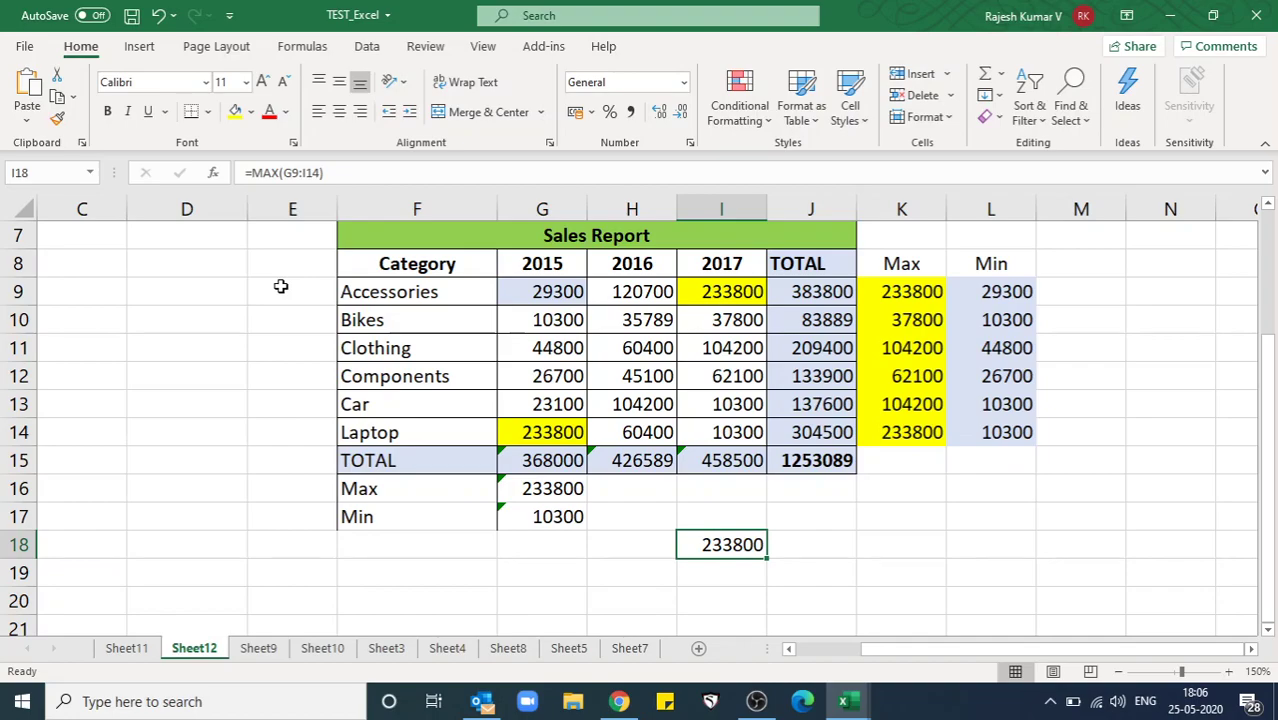
{"action": "key", "text": "Left"}
{"action": "key", "text": "Left"}
{"action": "key", "text": "Left"}
{"action": "key", "text": "Up"}
{"action": "key", "text": "Up"}
{"action": "key", "text": "Up"}
{"action": "key", "text": "Up"}
{"action": "key", "text": "Up"}
{"action": "key", "text": "Up"}
{"action": "key", "text": "Up"}
{"action": "key", "text": "Up"}
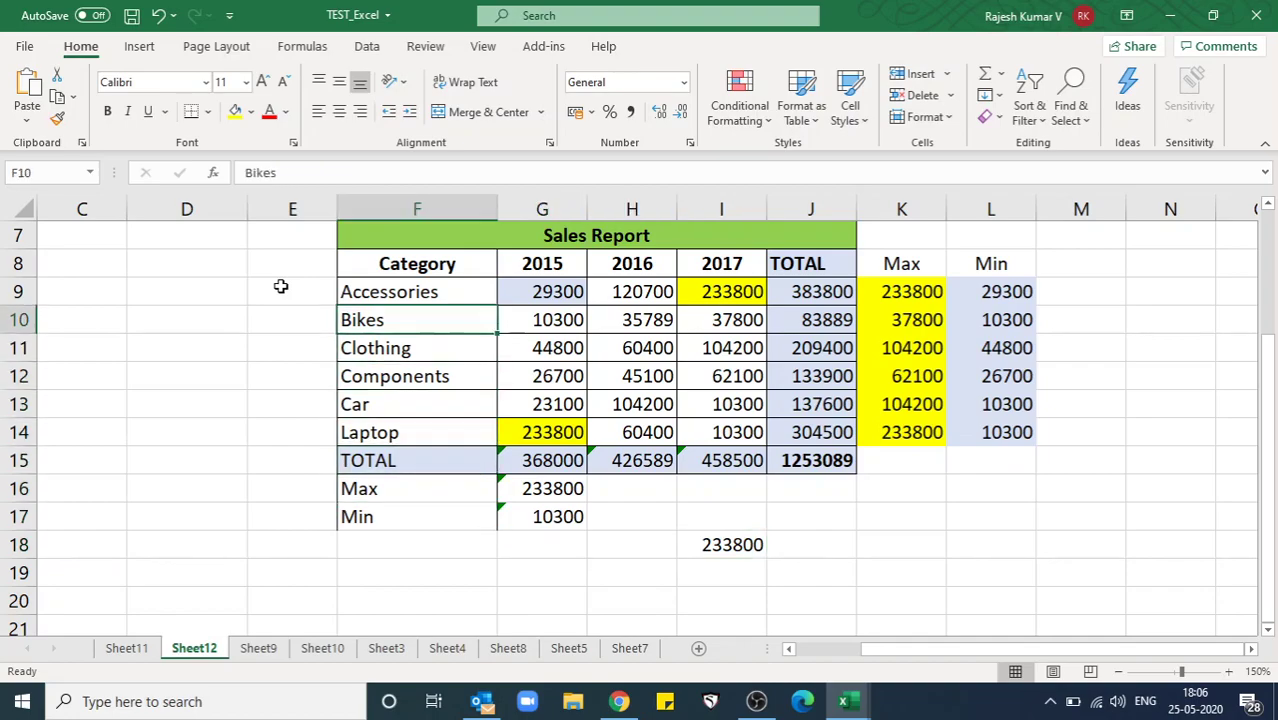
{"action": "key", "text": "Right"}
{"action": "key", "text": "Right"}
{"action": "key", "text": "Right"}
{"action": "key", "text": "Up"}
{"action": "key", "text": "Left"}
{"action": "key", "text": "Left"}
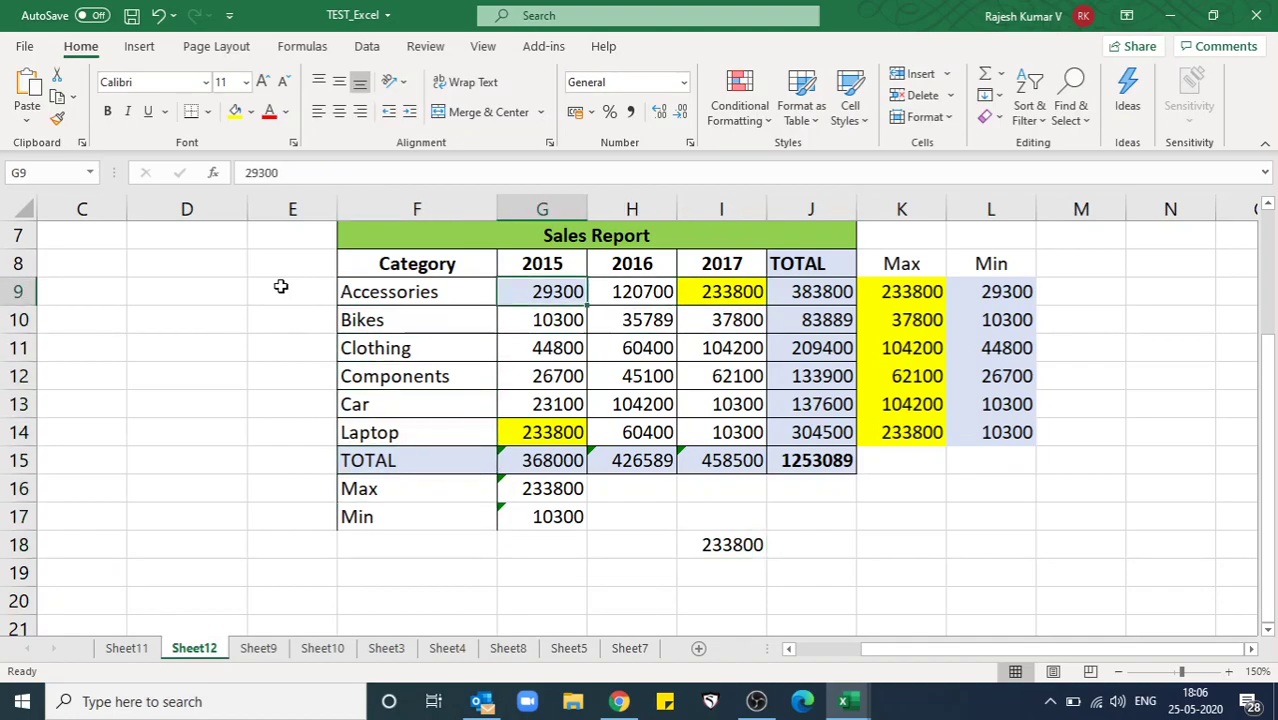